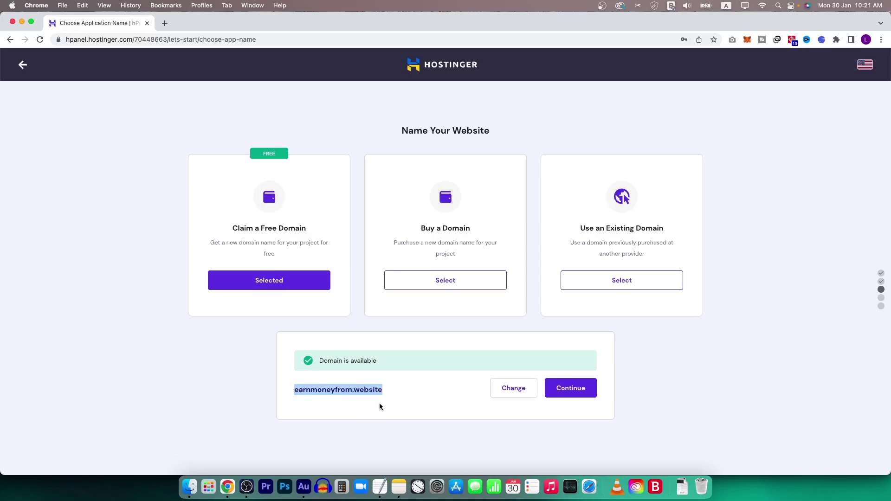
# Confirm the free domain earnmoneyfrom.website and continue to the template gallery.
pyautogui.click(572, 386)
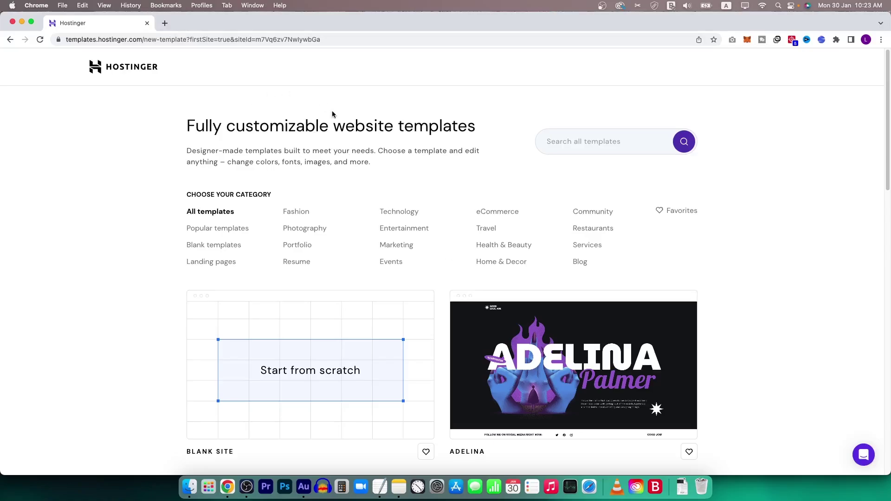
# Filter the template gallery to the Portfolio category.
pyautogui.scroll(-3, 449, 218)
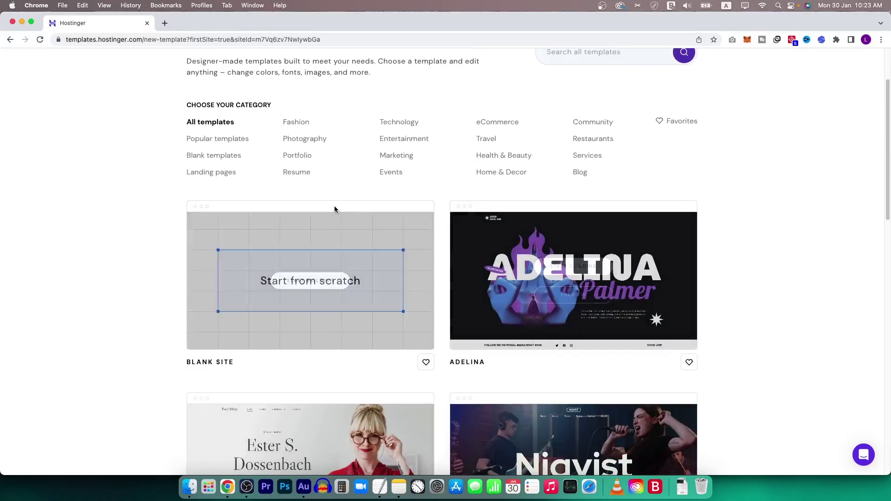
pyautogui.scroll(3, 330, 202)
pyautogui.scroll(-10, 280, 195)
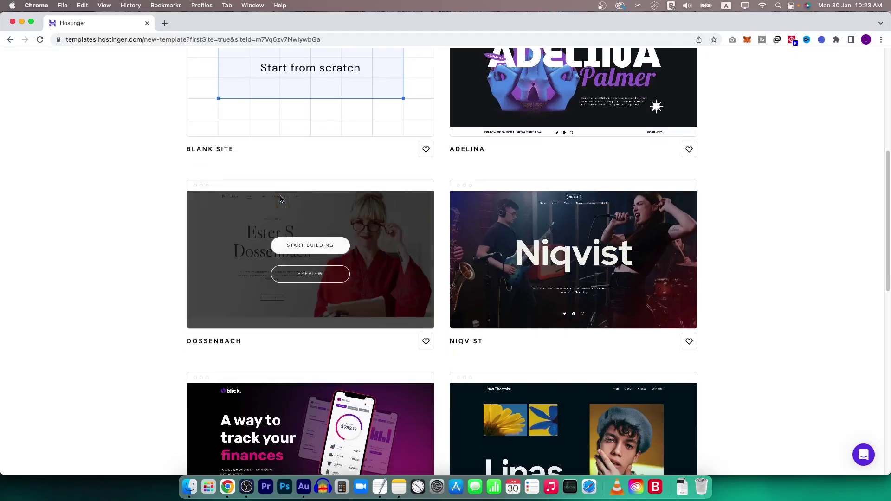
pyautogui.scroll(-6, 644, 258)
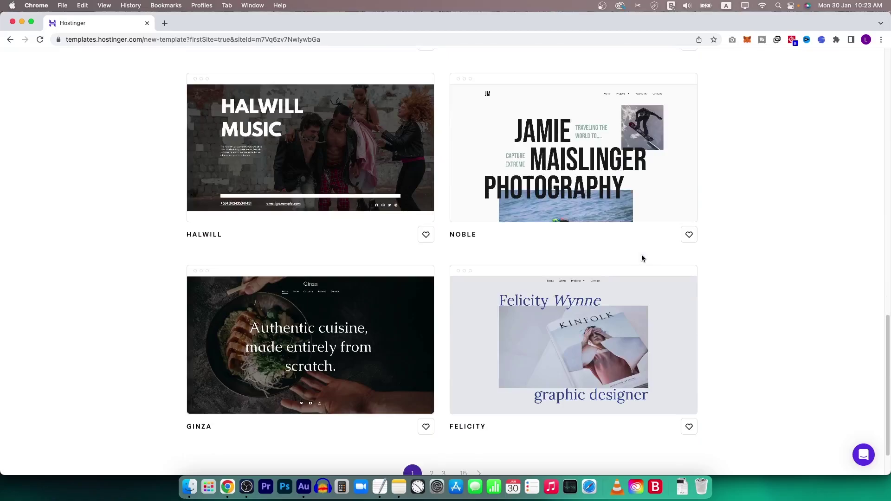
pyautogui.scroll(-1, 636, 250)
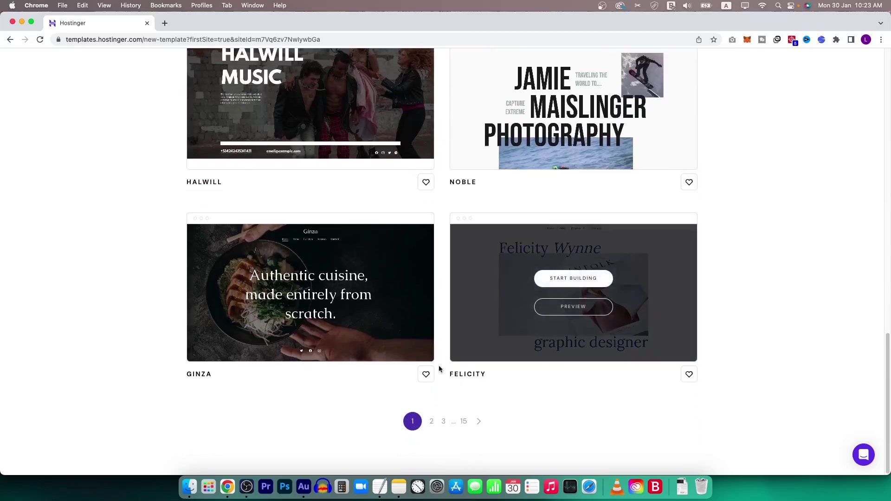
pyautogui.scroll(15, 439, 369)
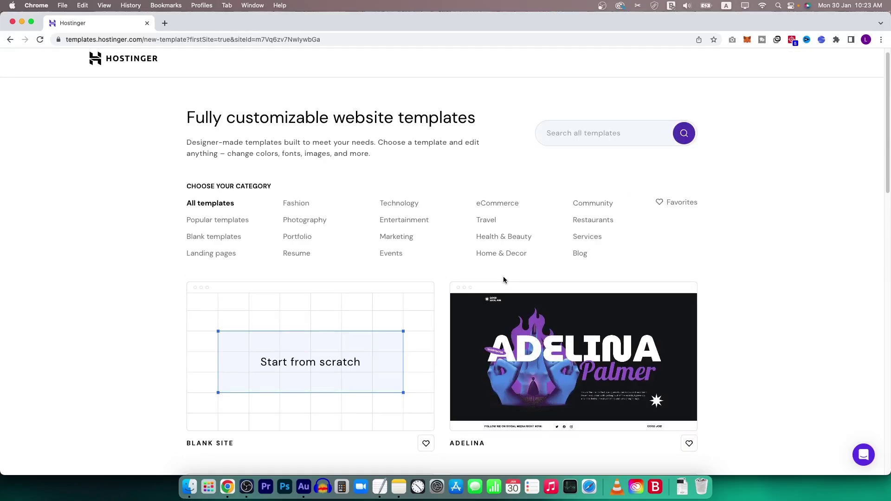
pyautogui.click(299, 238)
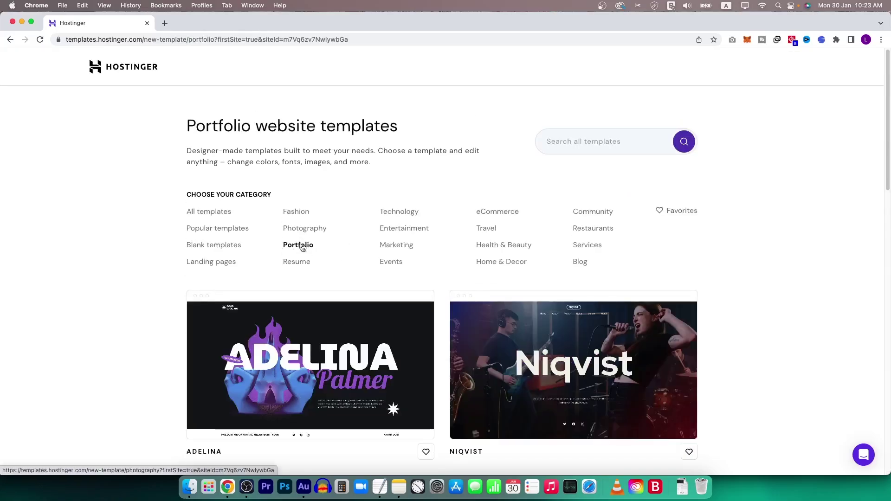
# Go to page 2 of the Portfolio templates, showing Hania, Joplin, Lucca and Nyton.
pyautogui.scroll(-4, 386, 288)
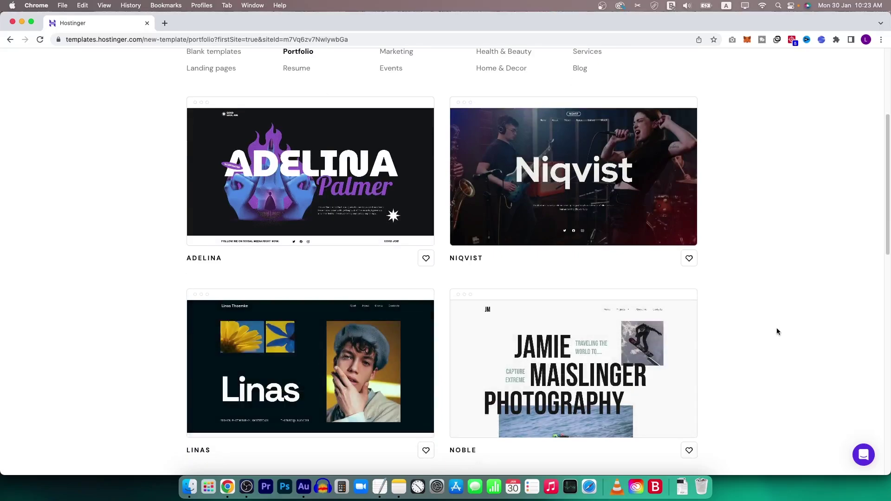
pyautogui.scroll(-4, 766, 331)
pyautogui.scroll(-4, 739, 319)
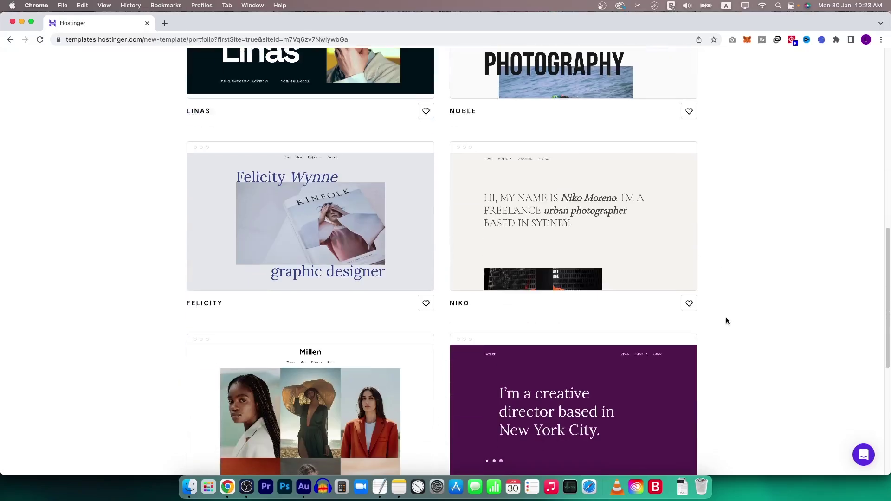
pyautogui.scroll(-4, 668, 309)
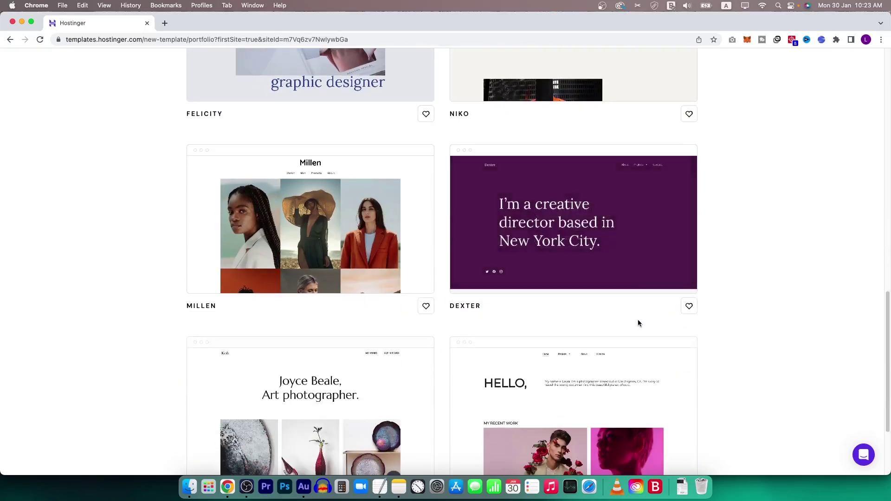
pyautogui.scroll(-3, 638, 321)
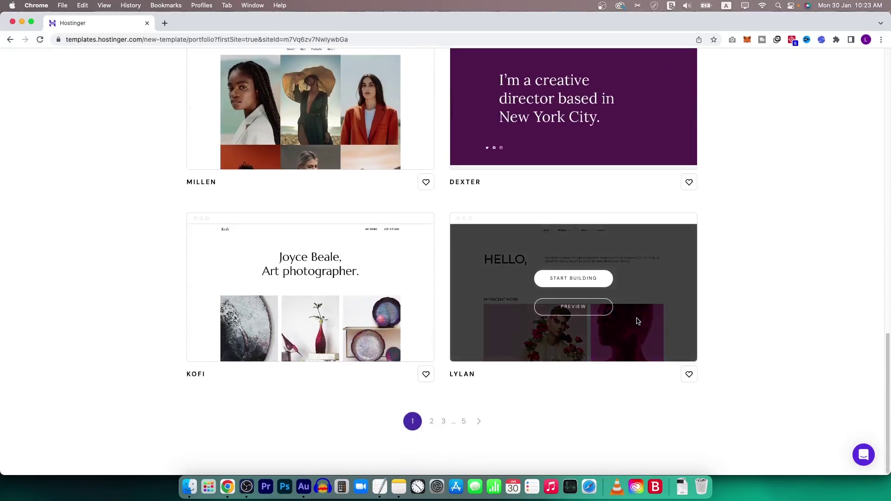
pyautogui.click(432, 422)
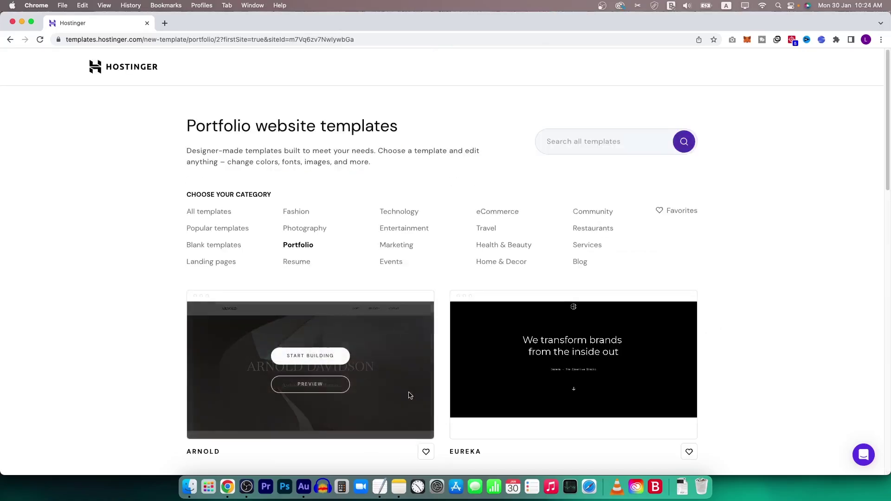
pyautogui.scroll(-10, 285, 288)
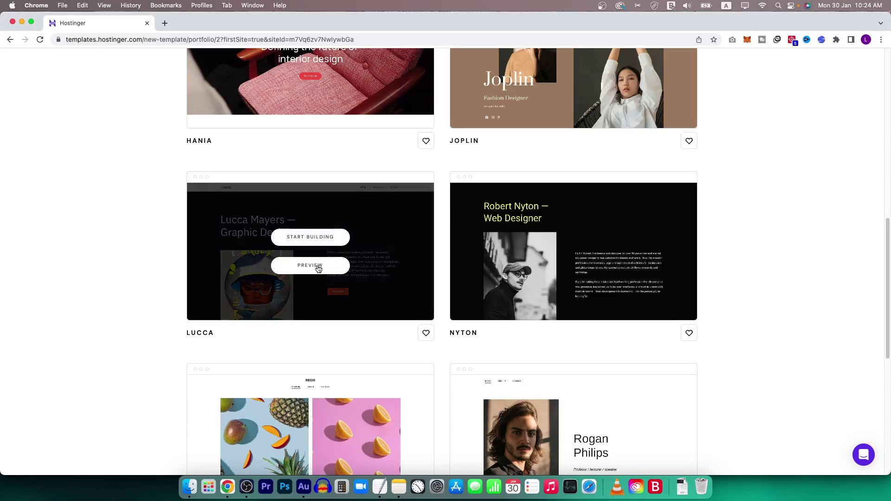
# Preview the Lucca template and look through its page.
pyautogui.click(319, 266)
pyautogui.scroll(-15, 408, 241)
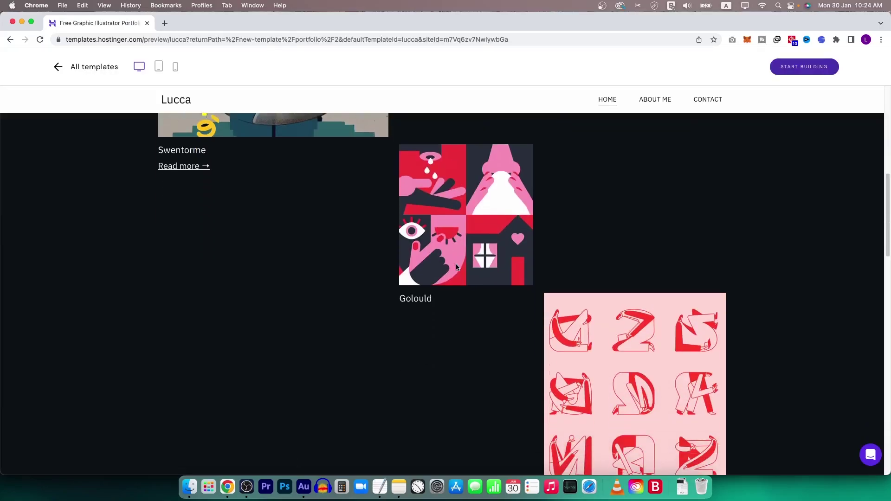
pyautogui.scroll(-10, 539, 299)
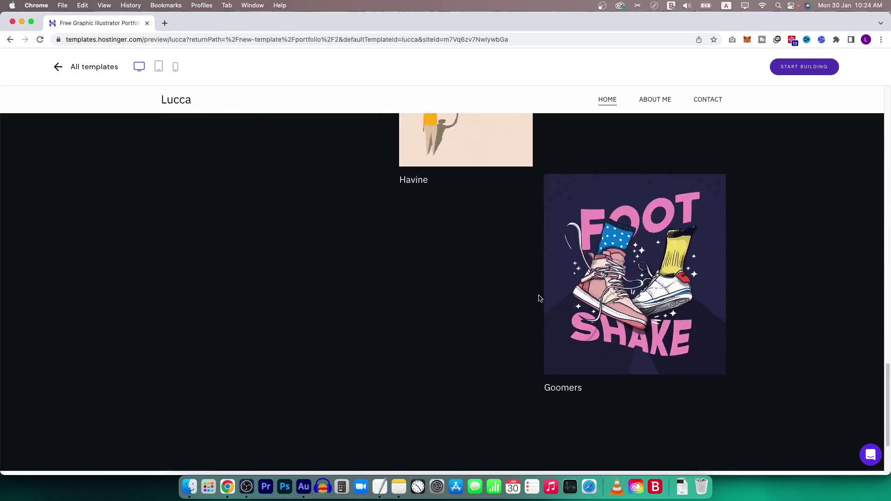
pyautogui.scroll(2, 520, 309)
pyautogui.scroll(15, 512, 325)
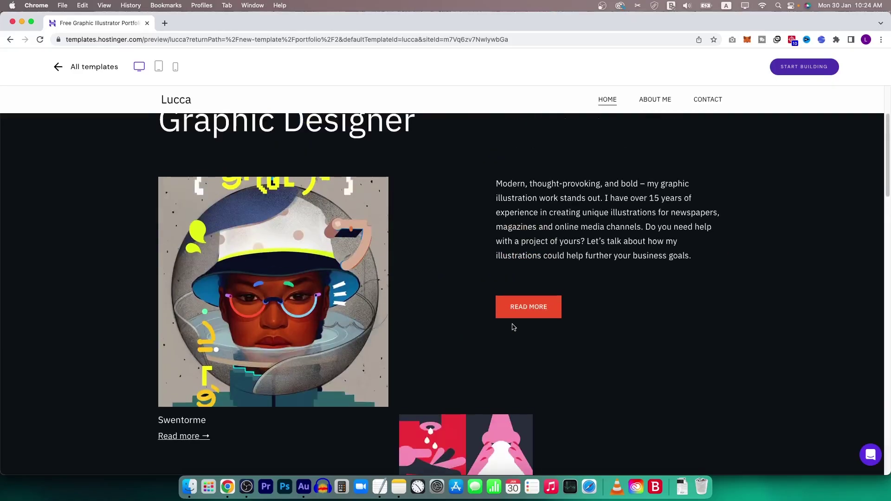
# Return to the template list and start building a site from the Kerr template.
pyautogui.press('super+bracketleft')
pyautogui.moveTo(335, 315)
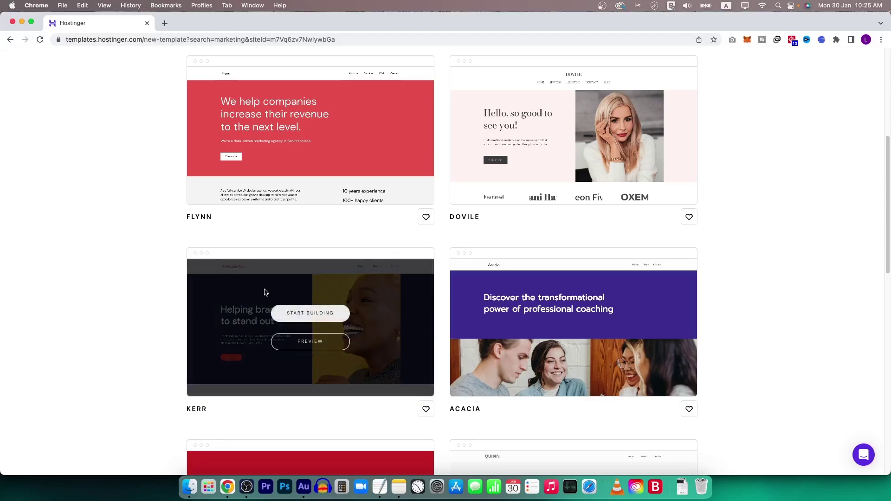
pyautogui.click(335, 315)
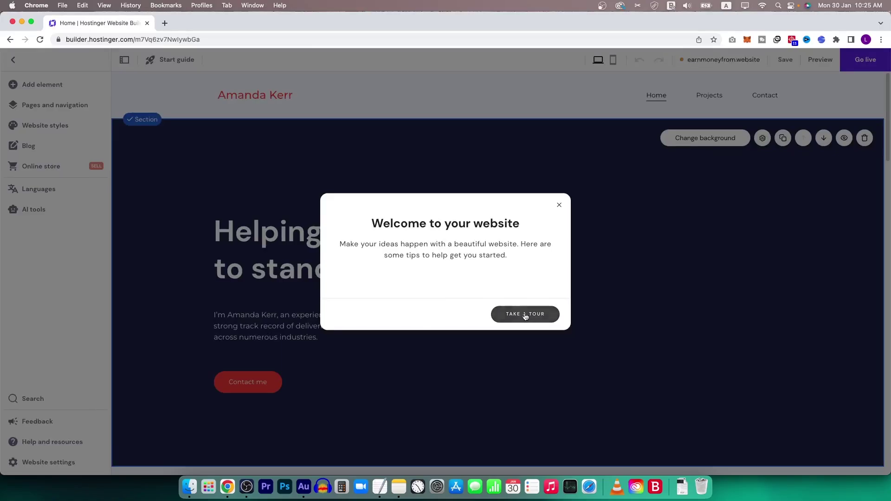
# Step into the welcome tour, dismiss it, and close the Add elements panel.
pyautogui.click(546, 313)
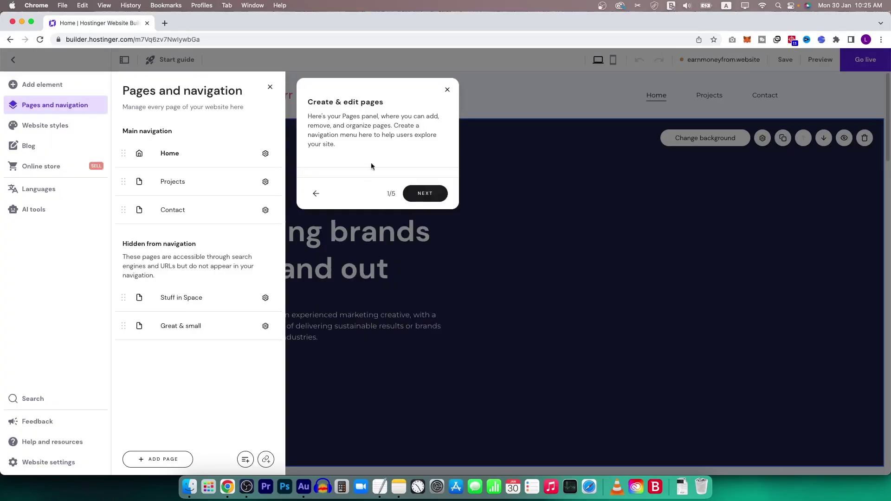
pyautogui.click(432, 199)
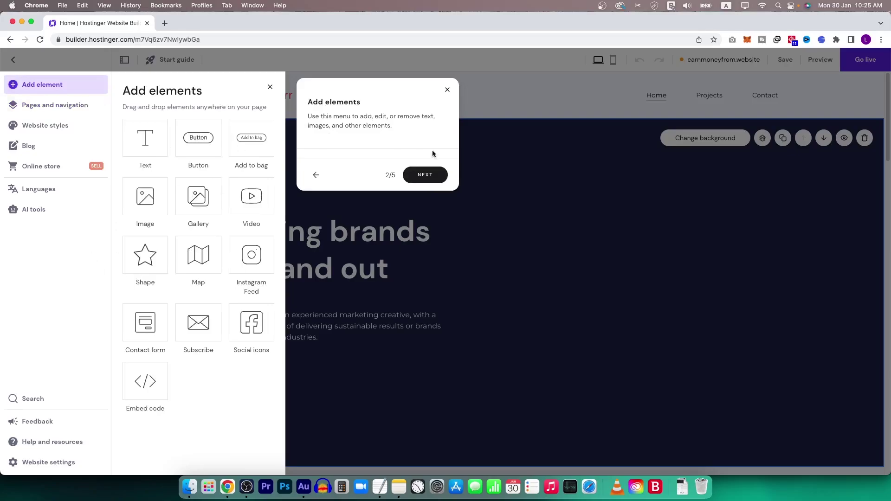
pyautogui.click(447, 90)
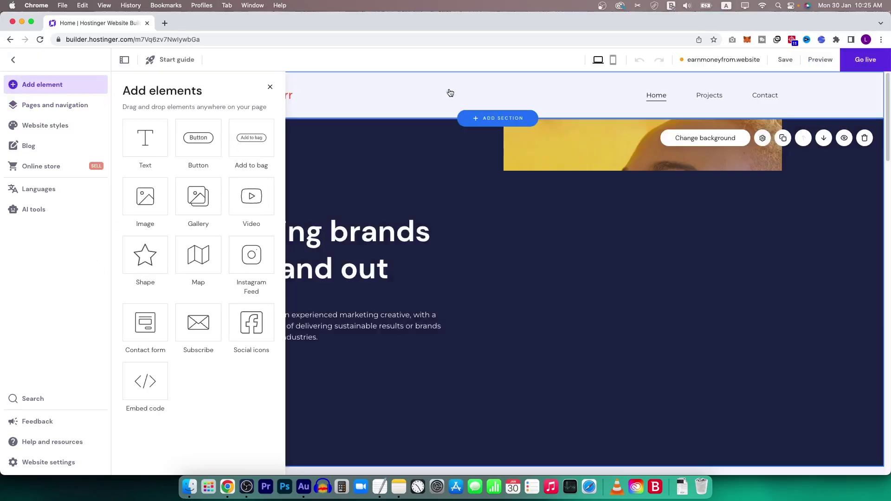
pyautogui.click(271, 87)
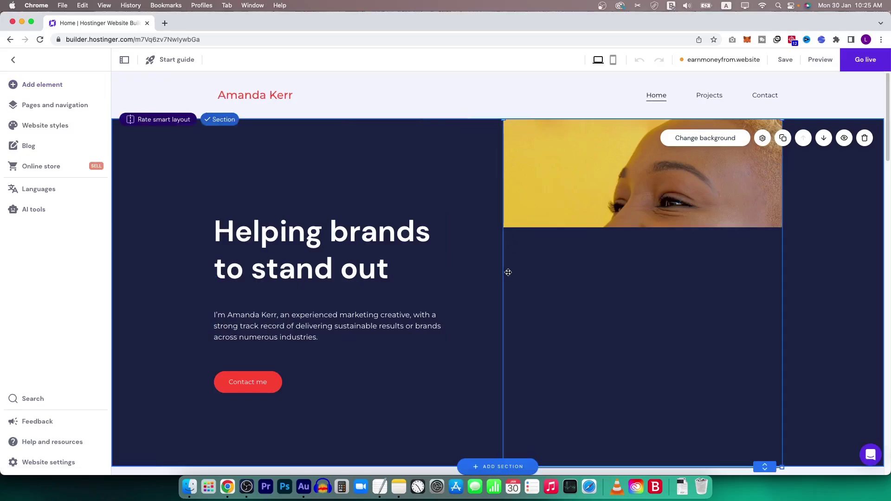
pyautogui.scroll(-15, 508, 273)
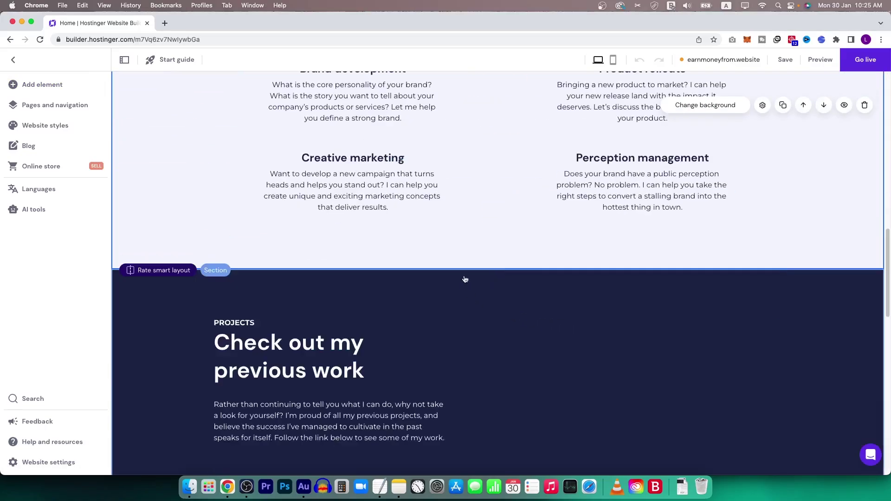
pyautogui.scroll(5, 361, 223)
pyautogui.click(356, 273)
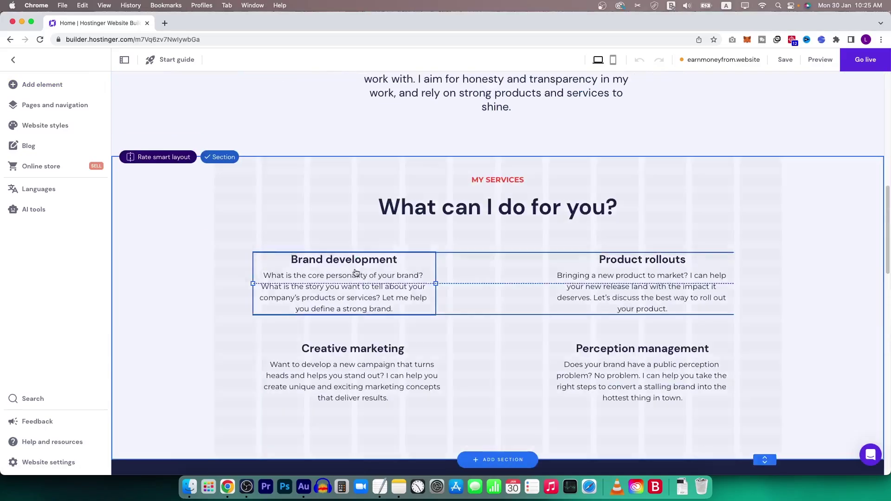
pyautogui.moveTo(356, 272); pyautogui.dragTo(383, 276)
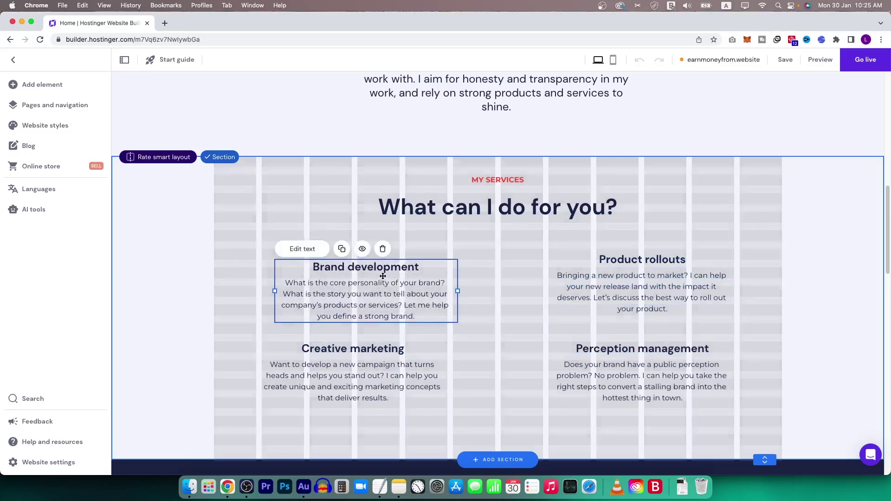
pyautogui.press('super+z')
pyautogui.click(629, 290)
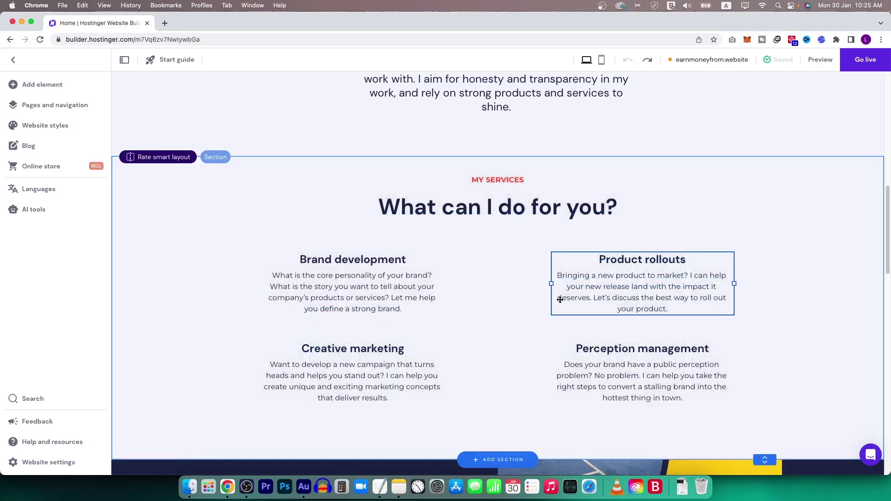
pyautogui.click(315, 281)
pyautogui.click(500, 333)
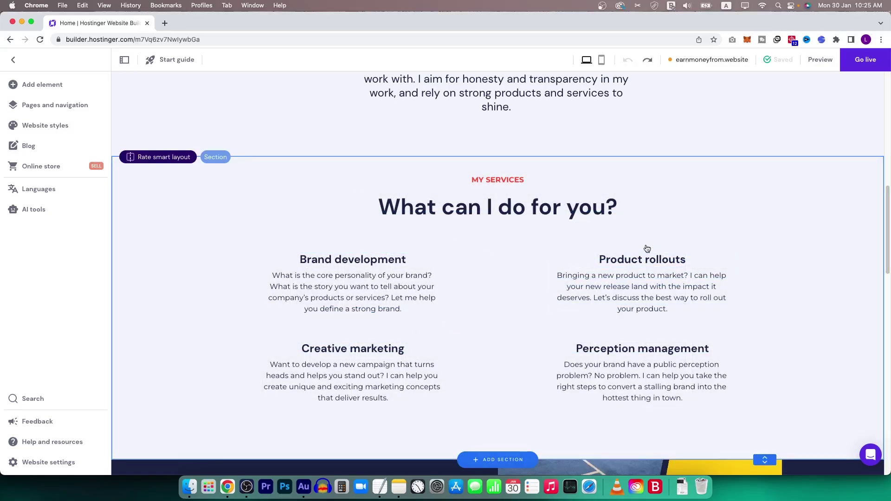
pyautogui.scroll(-7, 525, 271)
pyautogui.scroll(-10, 524, 287)
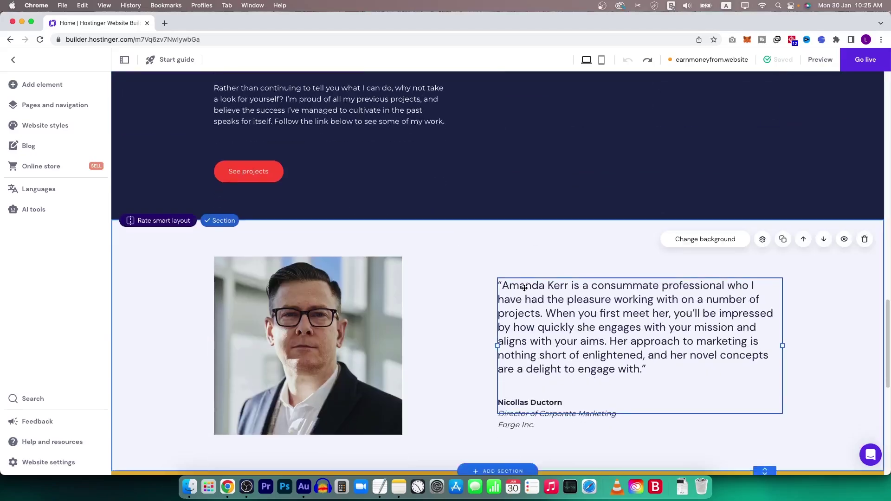
pyautogui.scroll(20, 524, 290)
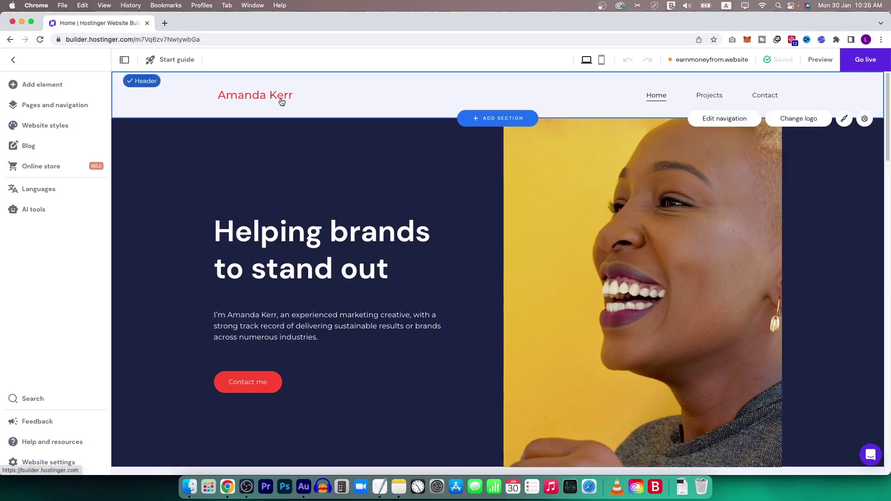
# Widen the header logo from 162 px to 173 px.
pyautogui.click(797, 120)
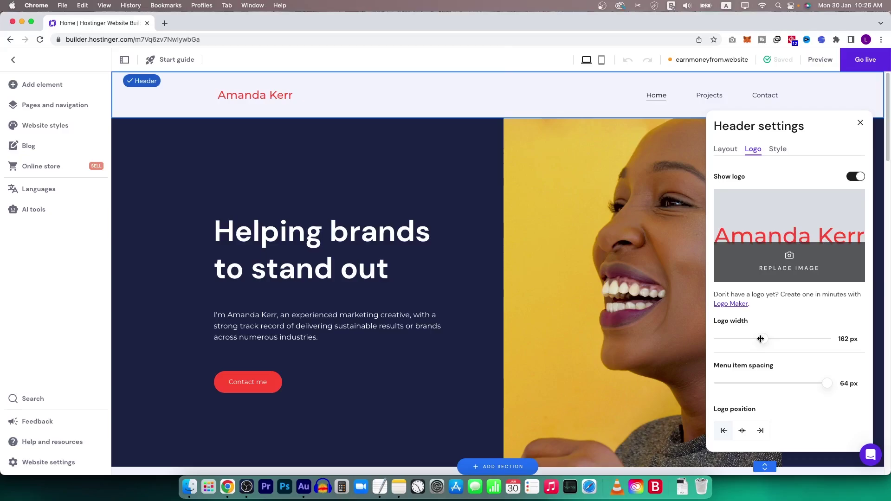
pyautogui.moveTo(761, 339); pyautogui.dragTo(768, 339)
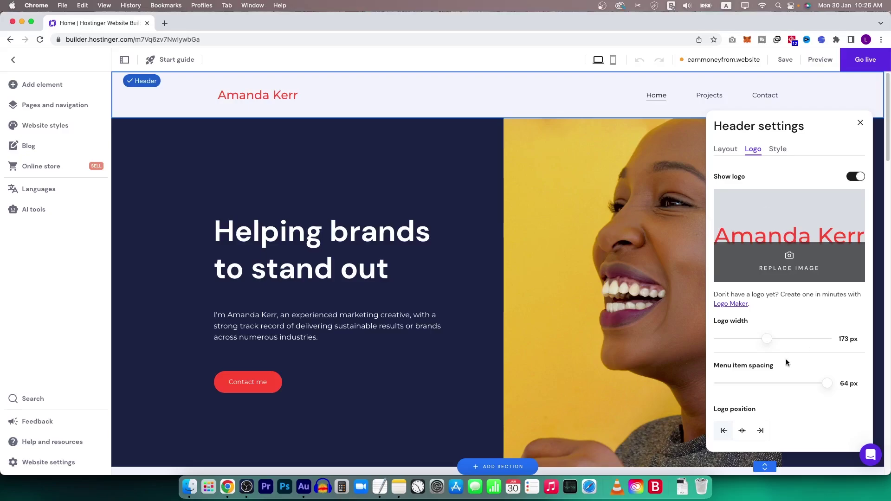
pyautogui.click(458, 158)
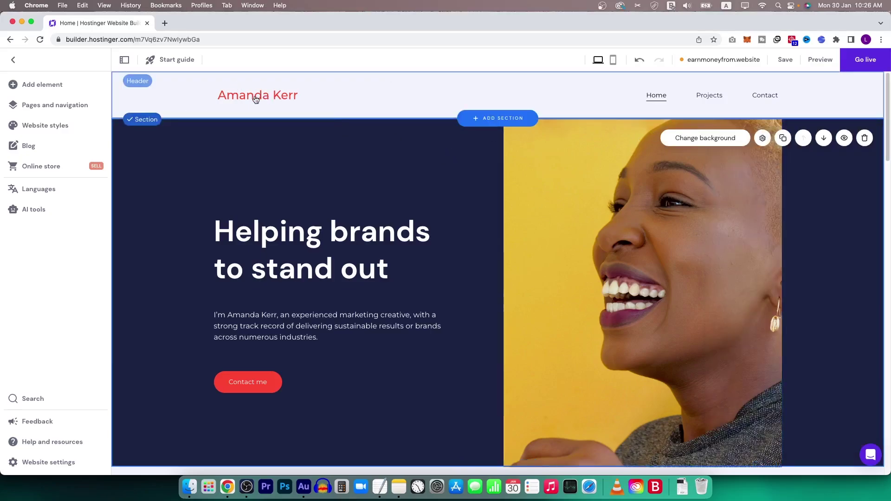
# Replace the hero heading with 'Best Digital Marketing Agency', widened to wrap onto two lines.
pyautogui.click(269, 246)
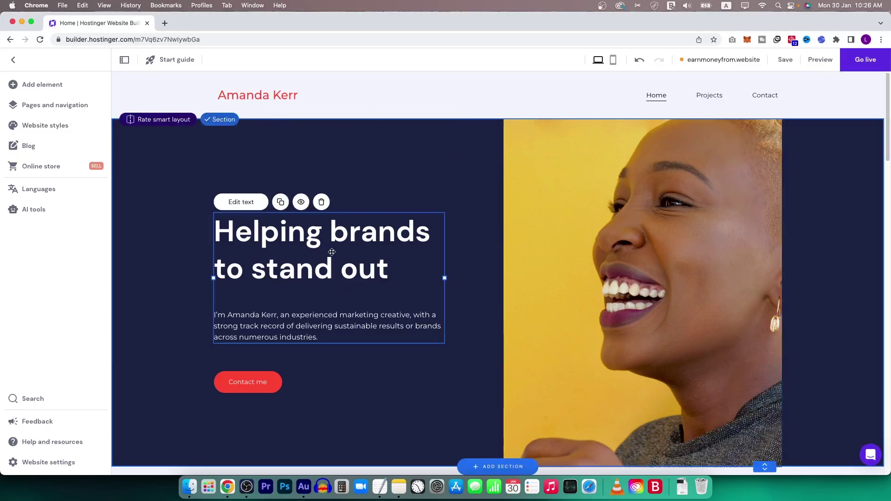
pyautogui.click(343, 248)
pyautogui.moveTo(407, 272); pyautogui.dragTo(145, 219)
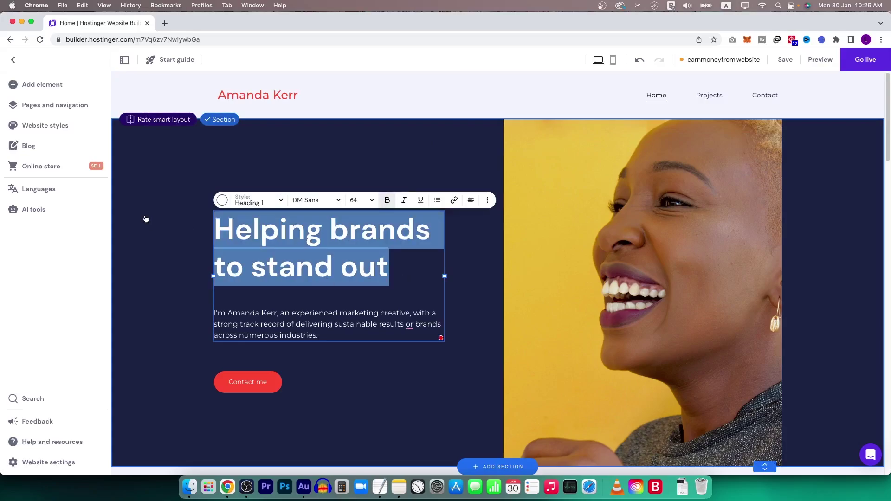
pyautogui.write('Best Digital Marketing Agency')
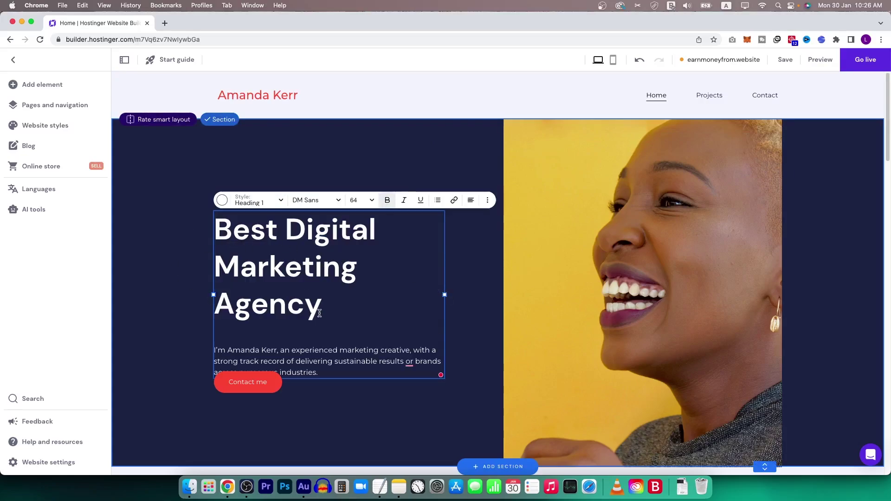
pyautogui.moveTo(444, 294); pyautogui.dragTo(482, 290)
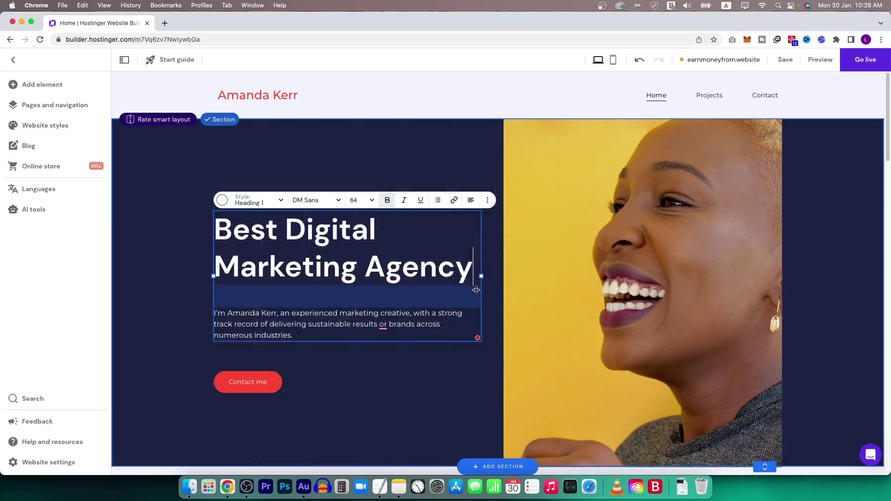
# Put the owner's full name in the intro paragraph, describing them as a marketing expert.
pyautogui.click(331, 330)
pyautogui.moveTo(298, 335); pyautogui.dragTo(190, 314)
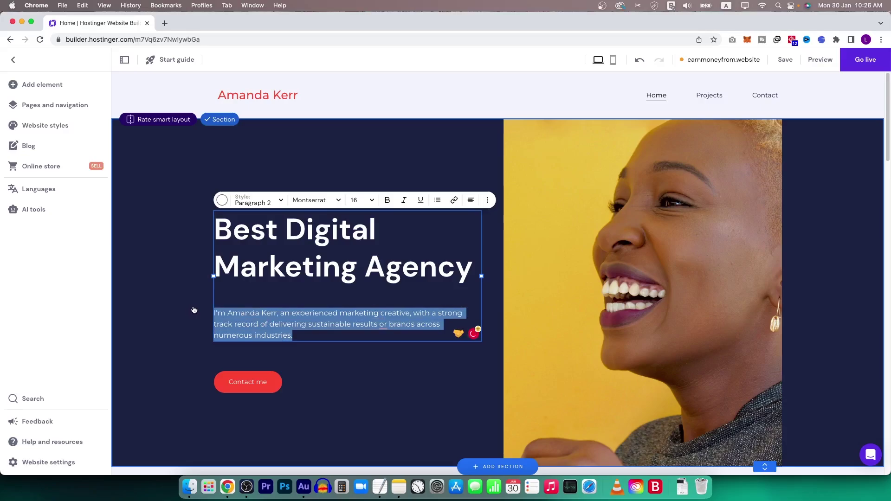
pyautogui.doubleClick(237, 313)
pyautogui.hotkey('shift', 'Right')
pyautogui.hotkey('shift', 'Right')
pyautogui.hotkey('shift', 'Right')
pyautogui.hotkey('shift', 'Right')
pyautogui.hotkey('shift', 'Right')
pyautogui.hotkey('shift', 'Right')
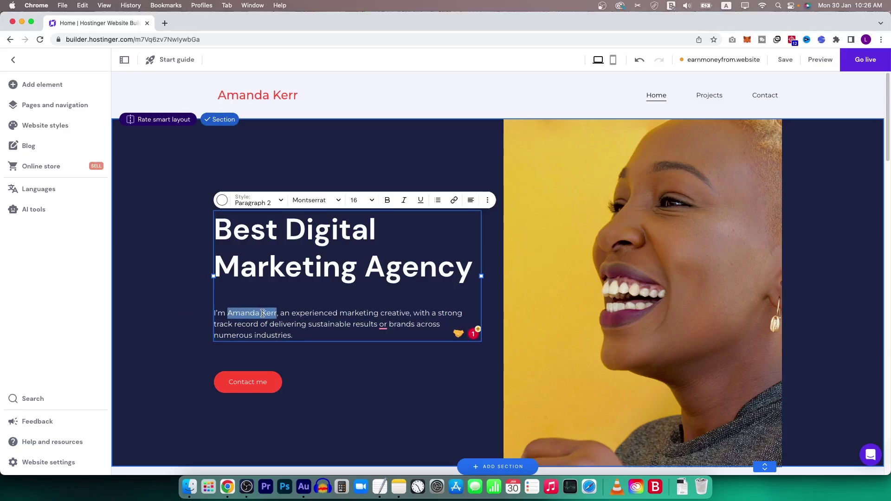
pyautogui.click(222, 378)
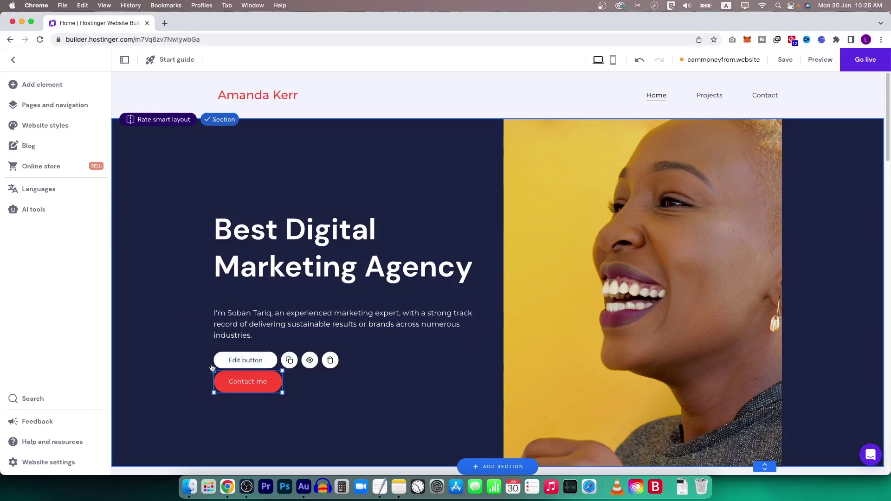
# Relabel the hero button 'Hire Me', keeping its link to the Contact page.
pyautogui.click(260, 363)
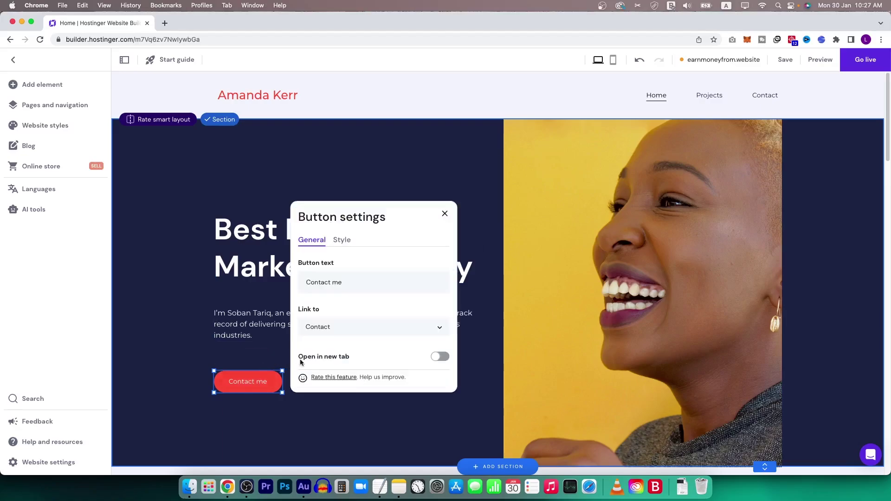
pyautogui.click(353, 327)
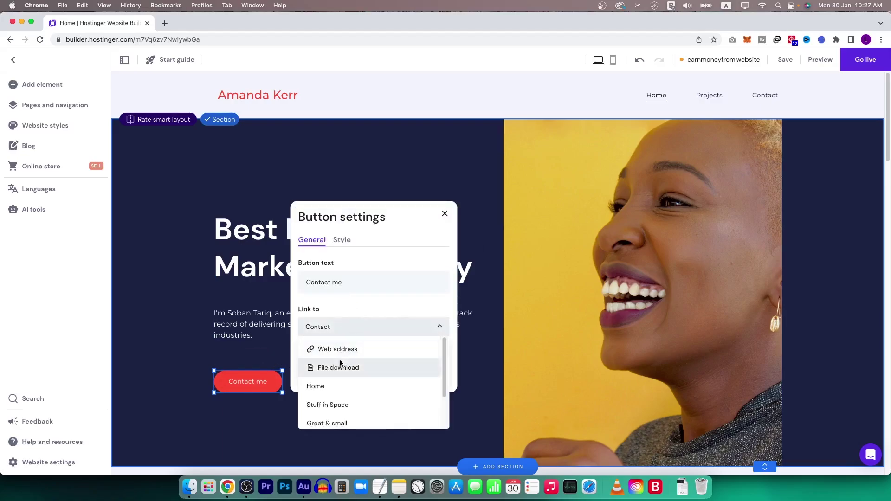
pyautogui.click(393, 303)
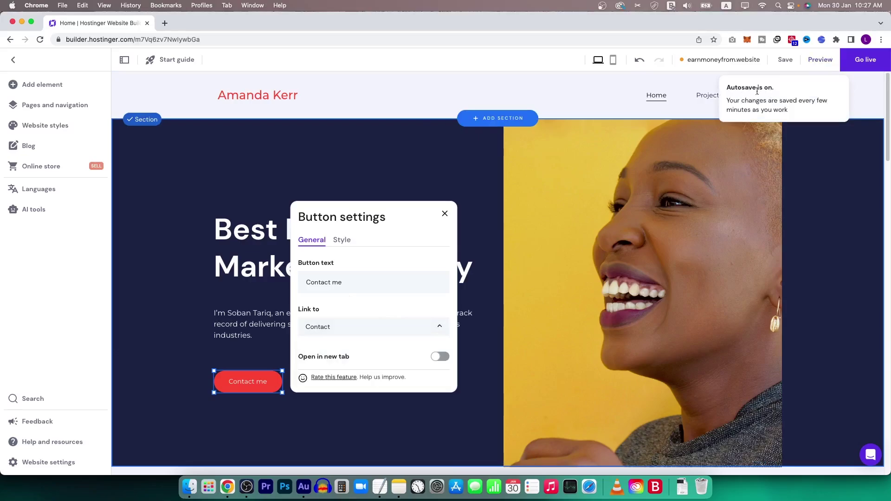
pyautogui.click(352, 327)
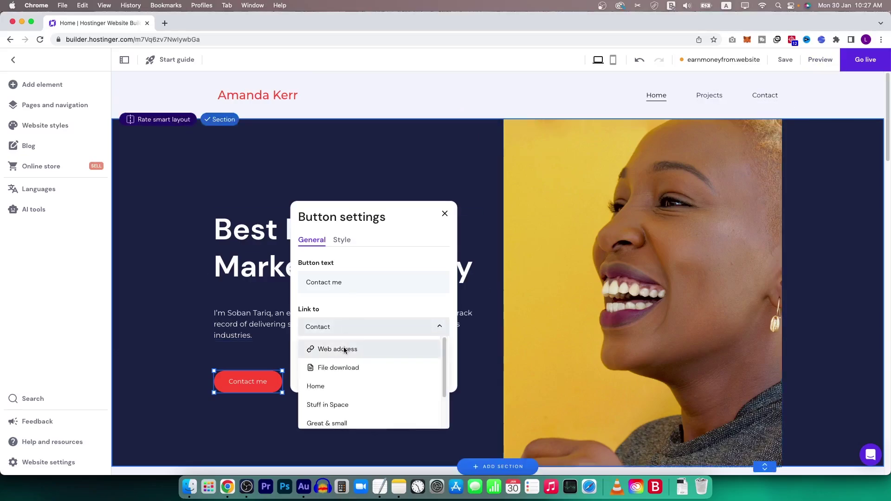
pyautogui.click(346, 304)
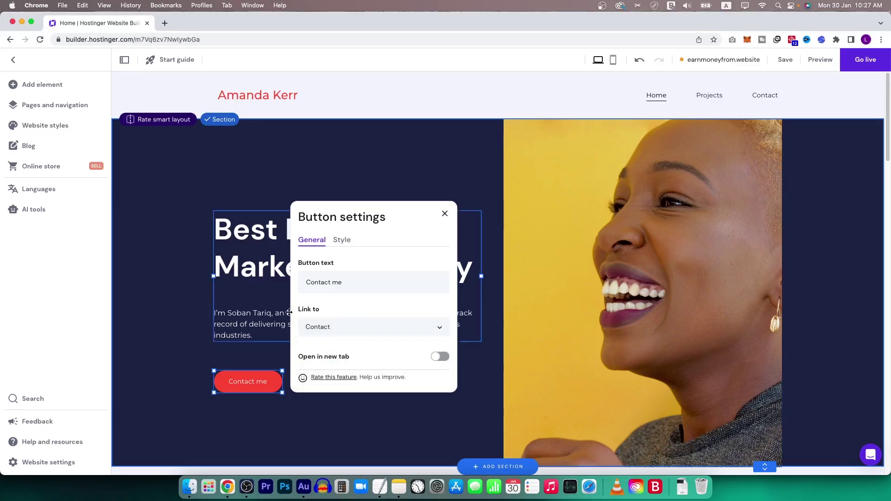
pyautogui.tripleClick(364, 280)
pyautogui.write('Hire Me')
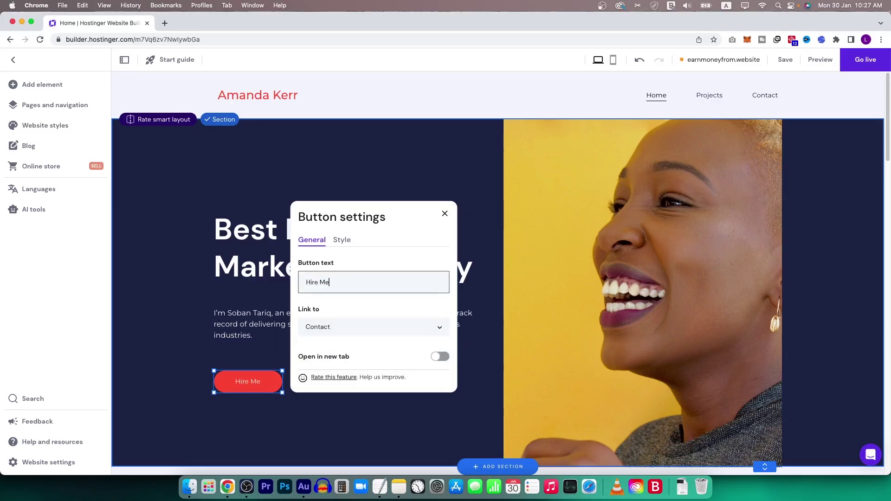
pyautogui.click(378, 329)
pyautogui.click(365, 349)
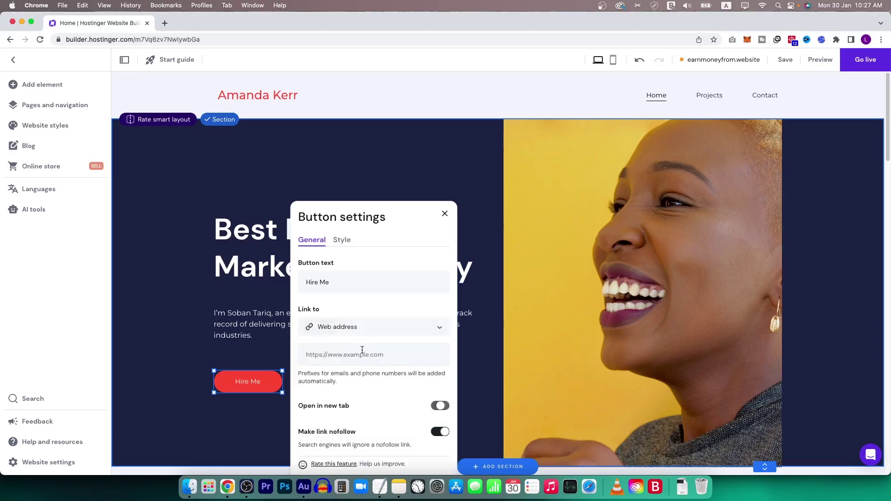
pyautogui.click(355, 355)
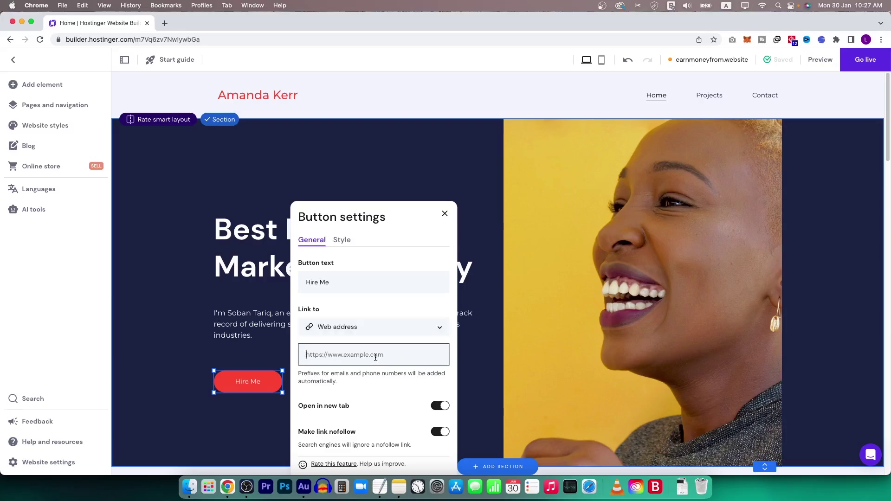
pyautogui.hotkey('ctrl', 'z')
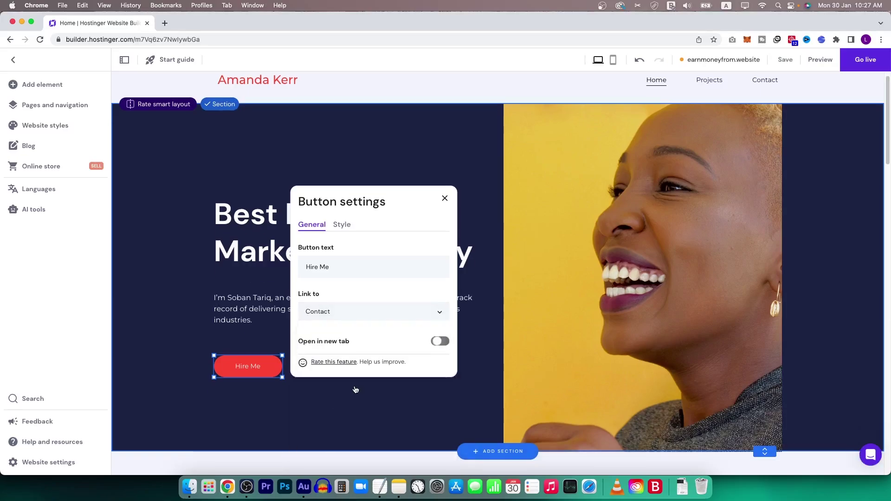
# Move the My Background heading and paragraph up and add a default Button beneath them.
pyautogui.click(445, 201)
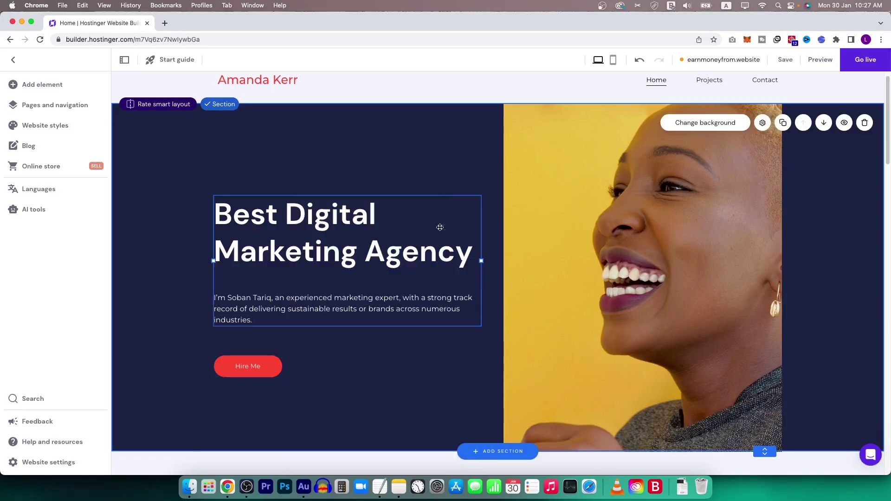
pyautogui.scroll(-3, 446, 352)
pyautogui.scroll(-2, 554, 272)
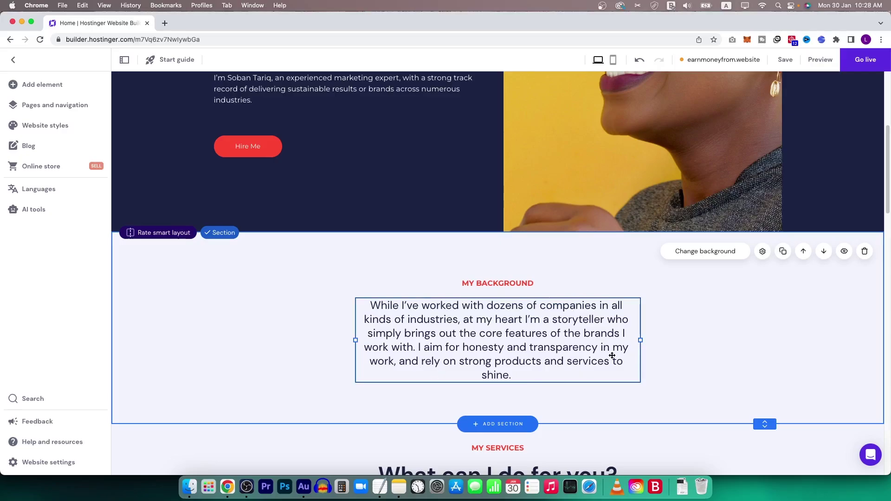
pyautogui.moveTo(509, 284); pyautogui.dragTo(510, 267)
pyautogui.moveTo(518, 335); pyautogui.dragTo(518, 317)
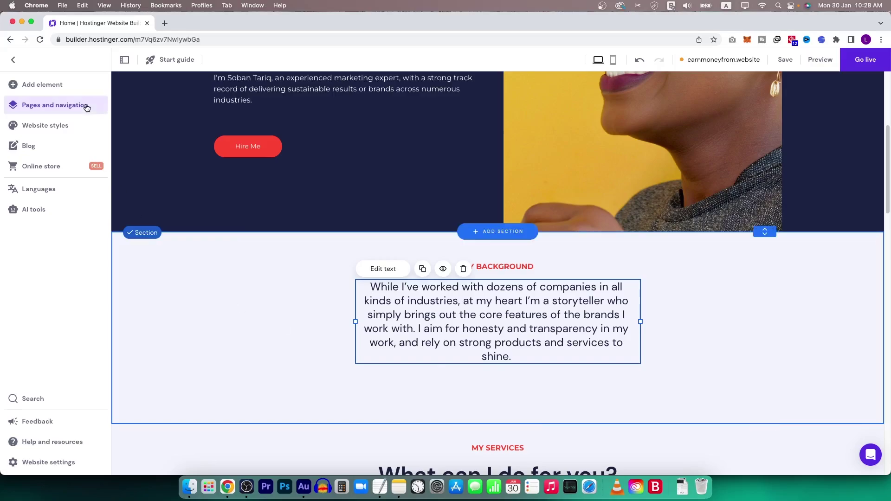
pyautogui.click(53, 86)
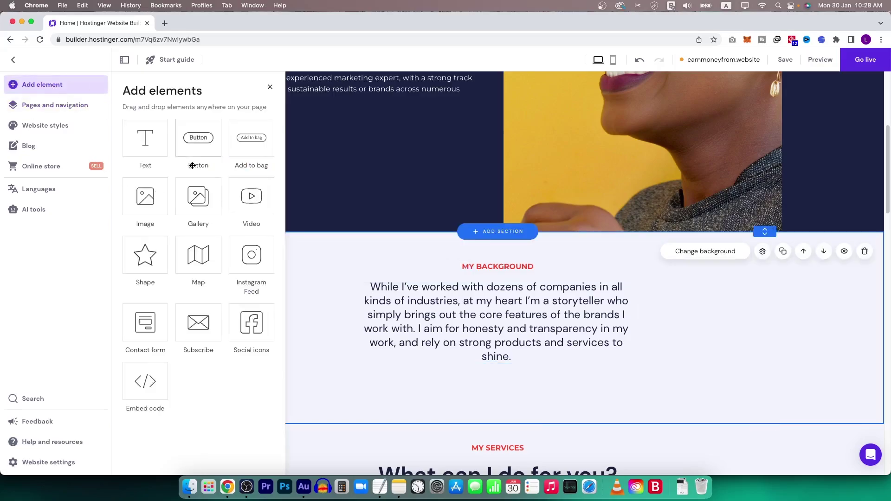
pyautogui.moveTo(204, 136); pyautogui.dragTo(497, 385)
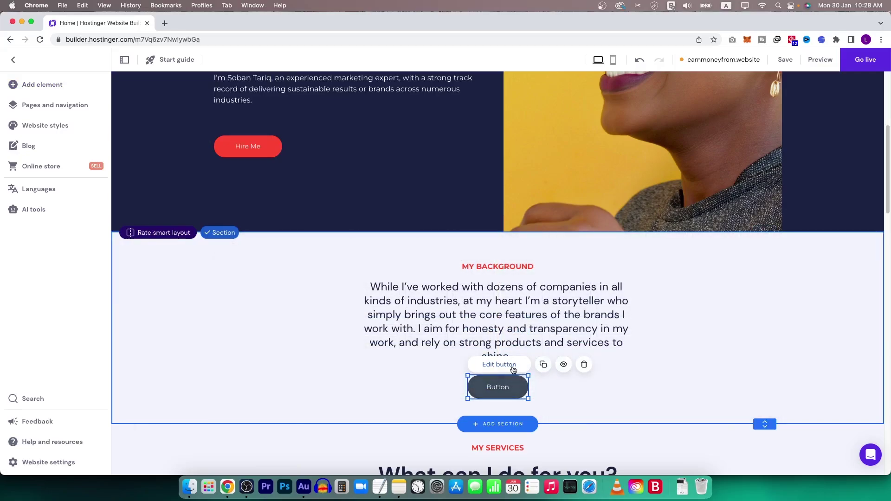
# Set the new button's fill to the red website colour.
pyautogui.click(514, 367)
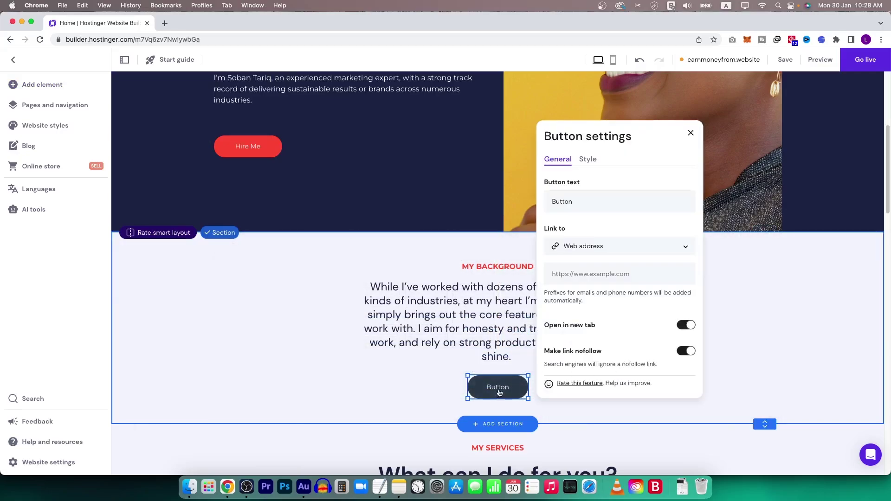
pyautogui.click(588, 159)
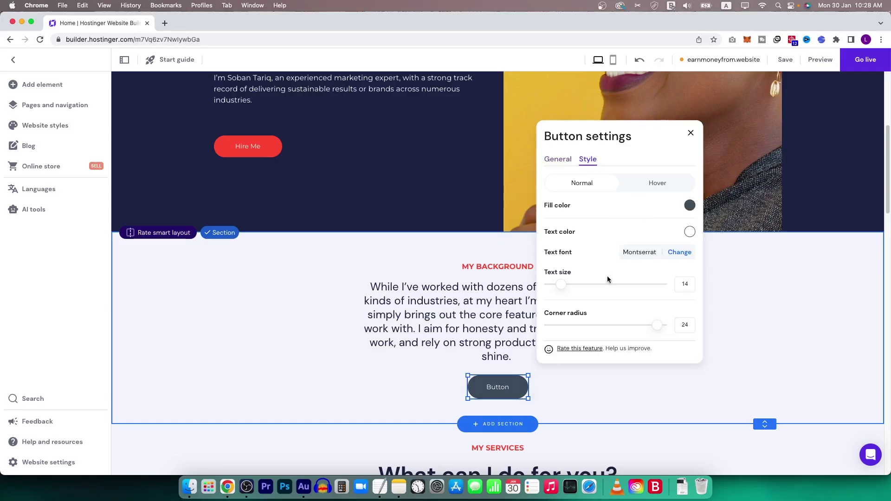
pyautogui.click(690, 205)
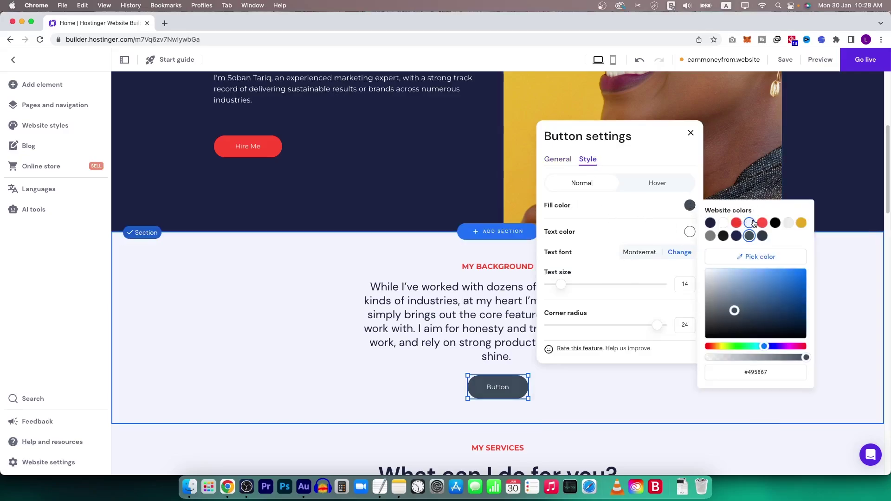
pyautogui.click(736, 223)
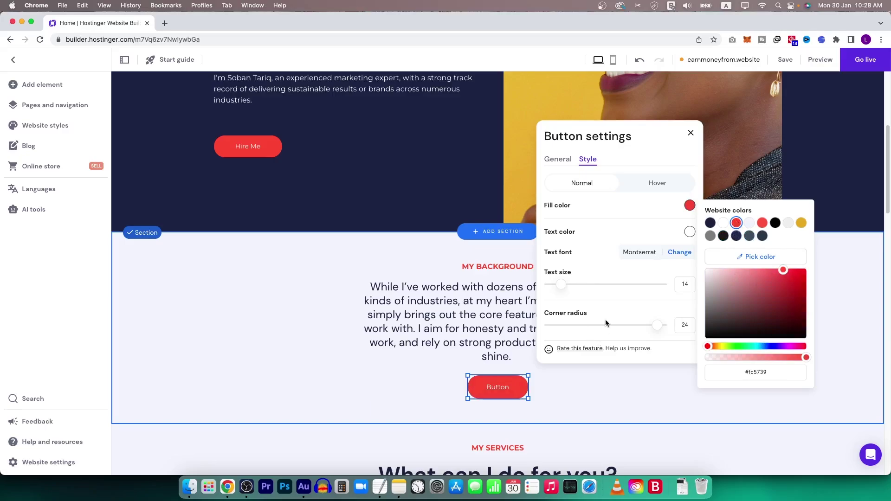
pyautogui.moveTo(654, 325); pyautogui.dragTo(619, 325)
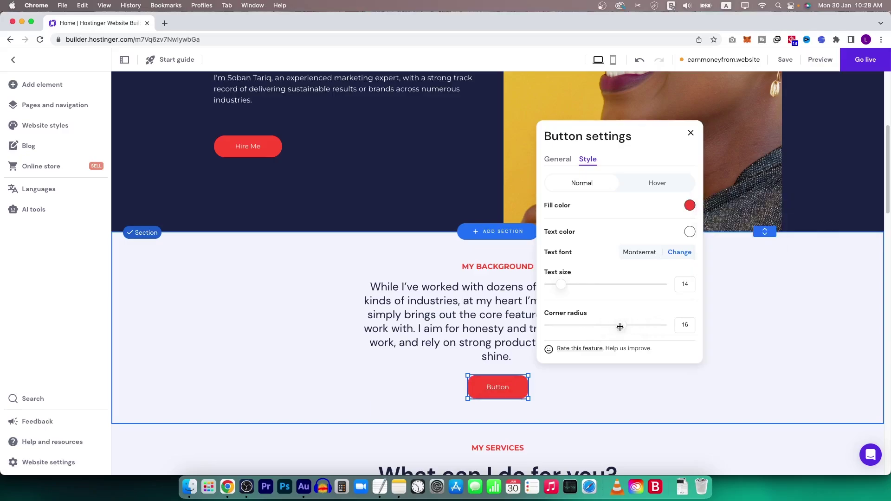
pyautogui.press('super+z')
pyautogui.press('super+a')
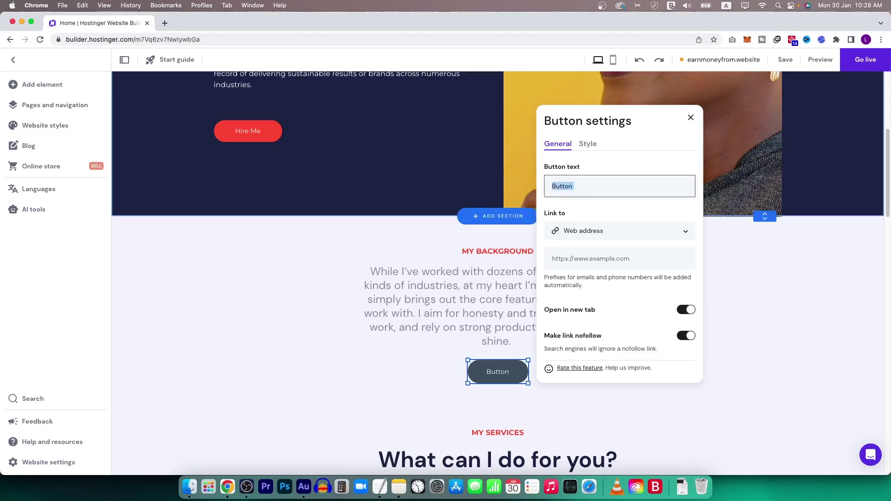
pyautogui.write('Hire Me')
pyautogui.click(608, 262)
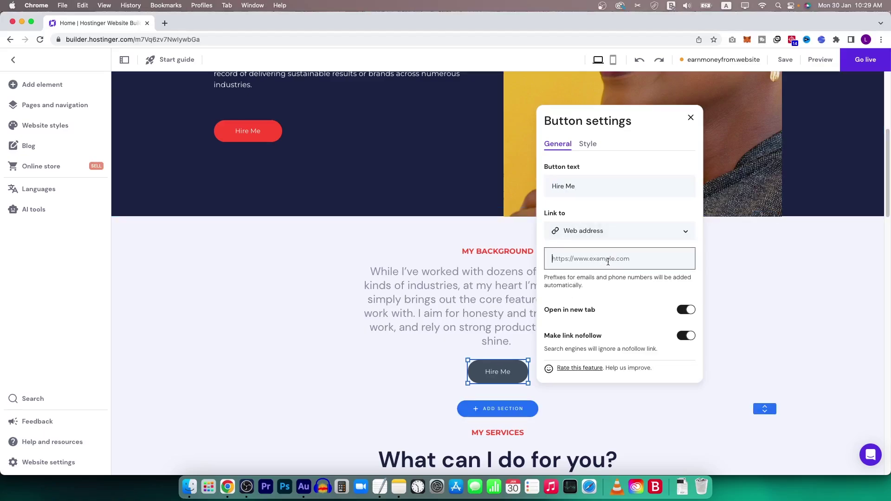
pyautogui.write('https://fiverr.com/')
pyautogui.scroll(-5, 673, 321)
pyautogui.scroll(6, 636, 330)
pyautogui.click(743, 321)
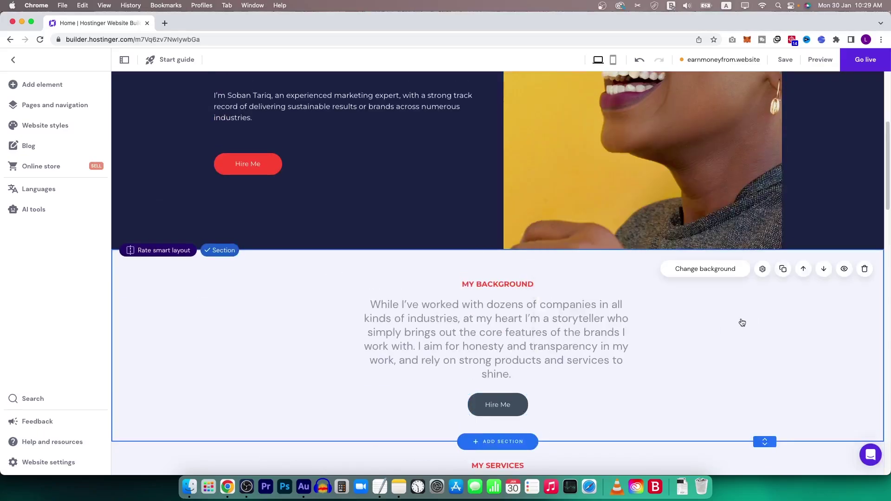
pyautogui.click(495, 412)
pyautogui.click(507, 382)
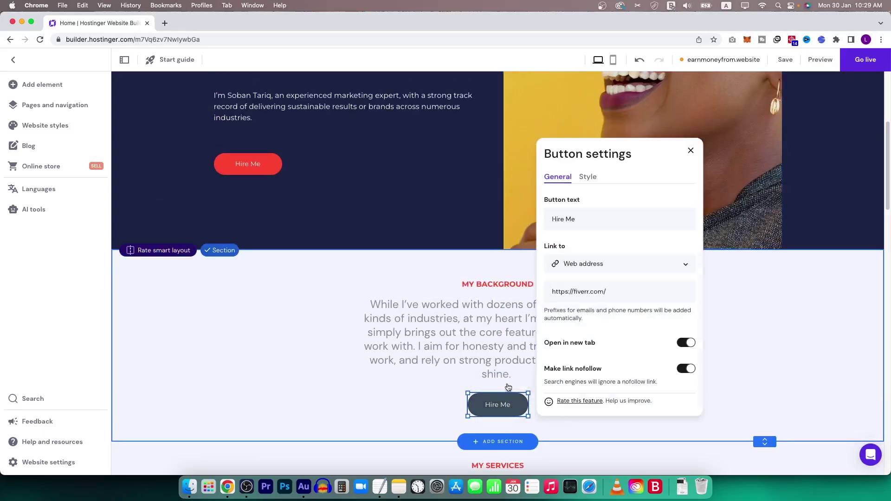
pyautogui.click(587, 178)
# Add the text-left, image-right About layout 'Our Story – Quality, not quantity' below My Background.
pyautogui.scroll(-1, 510, 325)
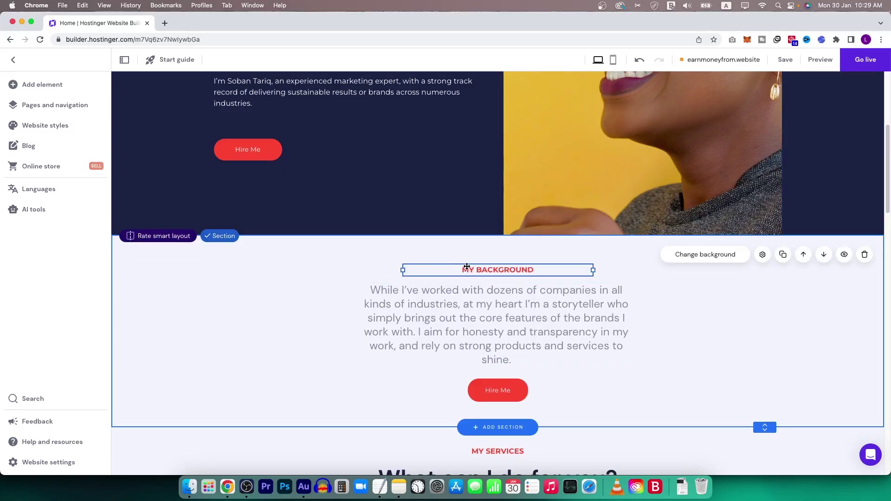
pyautogui.click(465, 314)
pyautogui.scroll(-5, 469, 347)
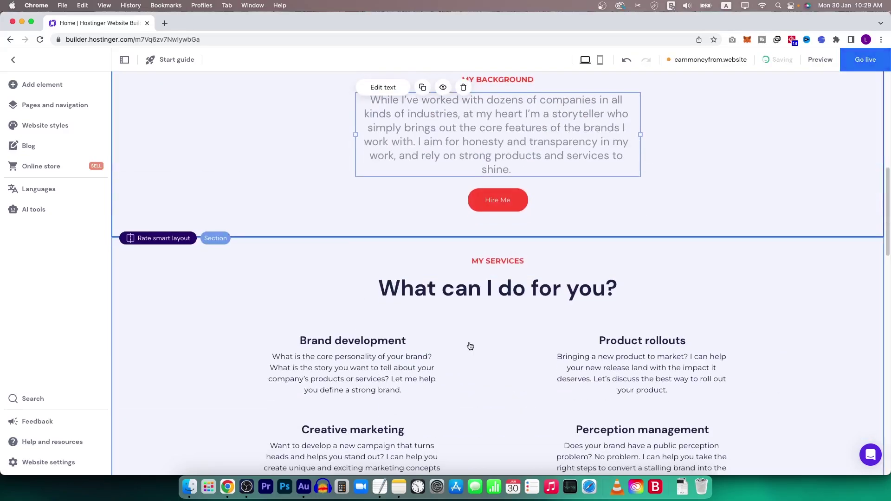
pyautogui.scroll(-4, 463, 319)
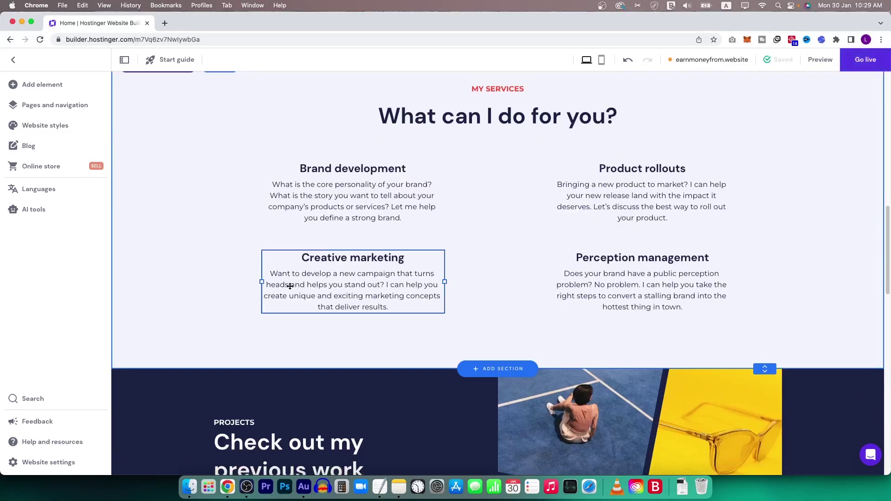
pyautogui.click(45, 84)
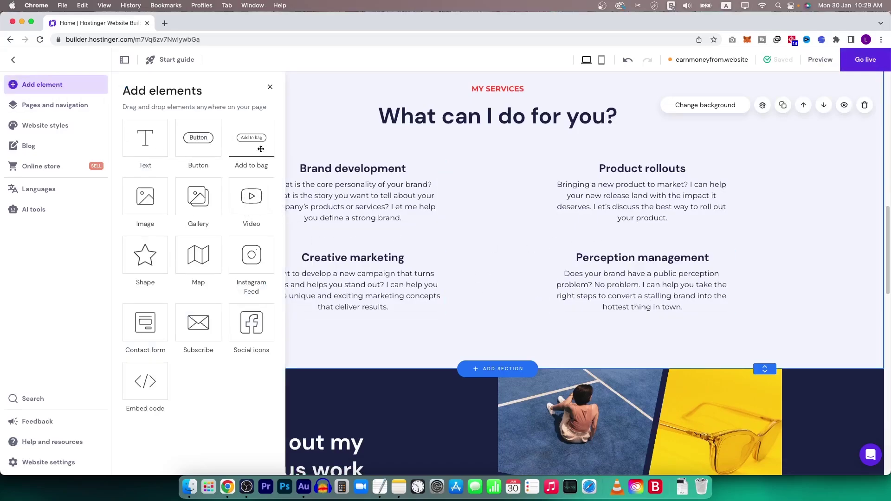
pyautogui.click(516, 293)
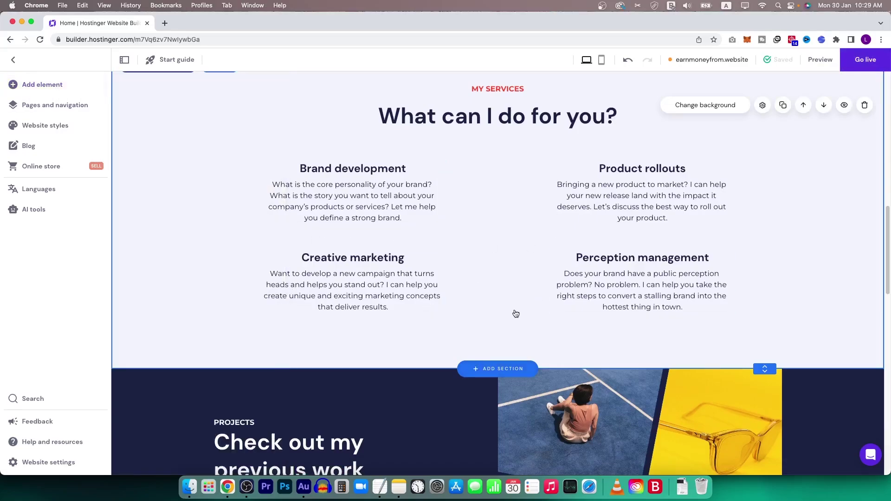
pyautogui.scroll(7, 496, 369)
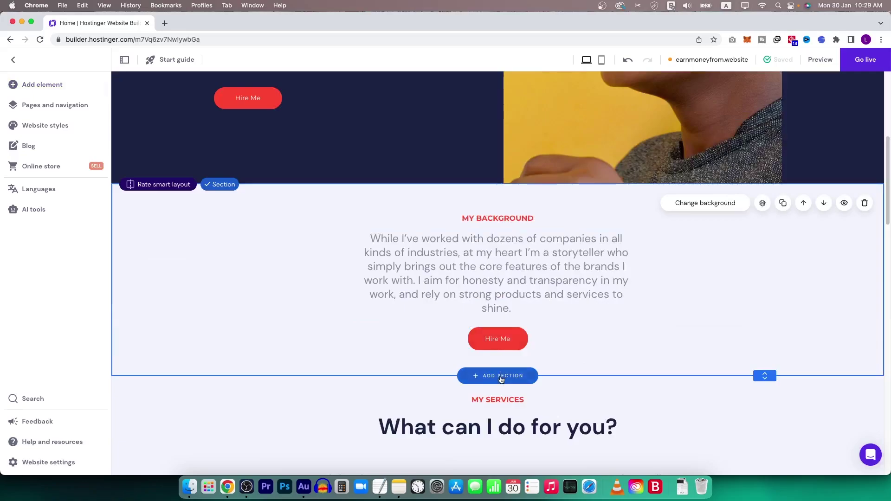
pyautogui.click(499, 374)
pyautogui.scroll(-3, 557, 288)
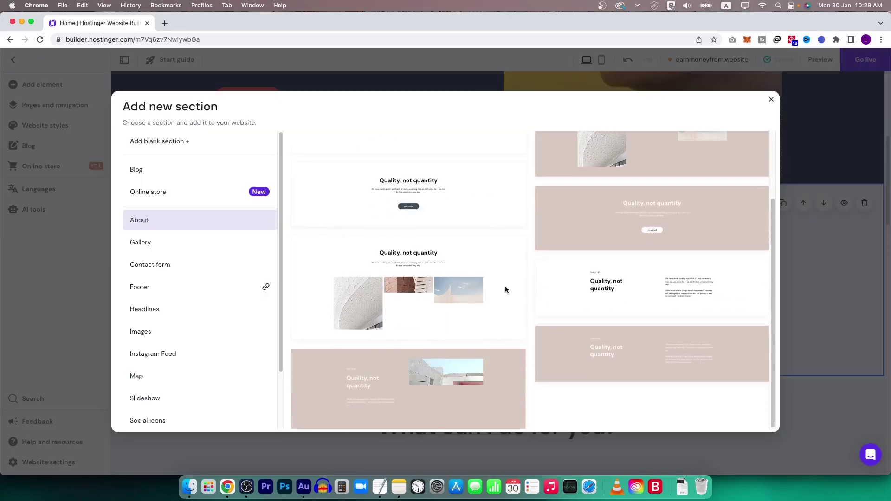
pyautogui.scroll(2, 502, 332)
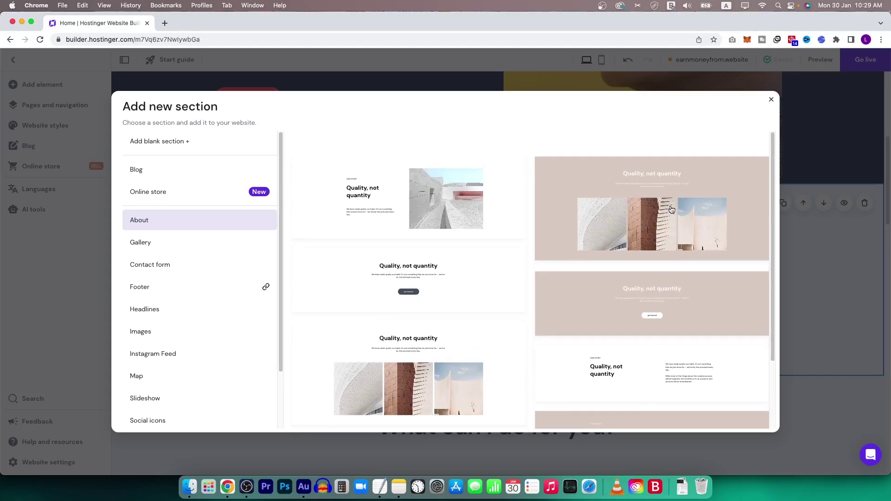
pyautogui.click(405, 196)
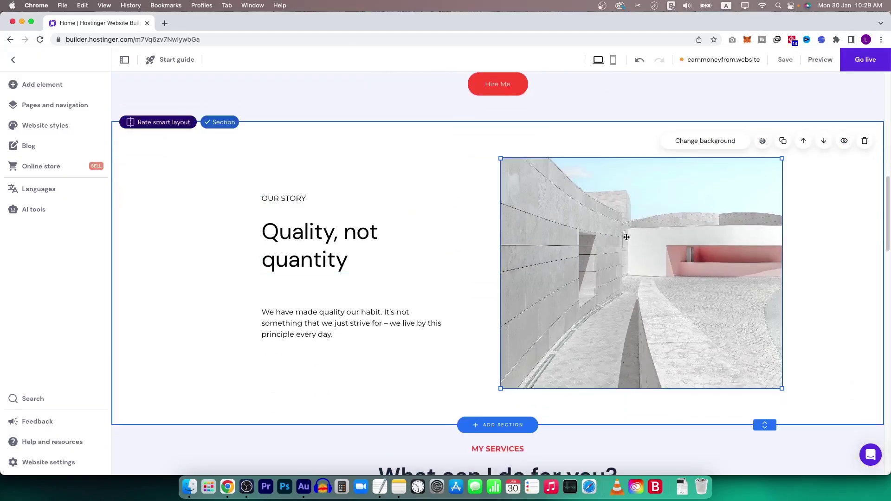
# Replace the Our Story photo with a free 'digital marketing' stock image of a whiteboard team meeting.
pyautogui.click(538, 148)
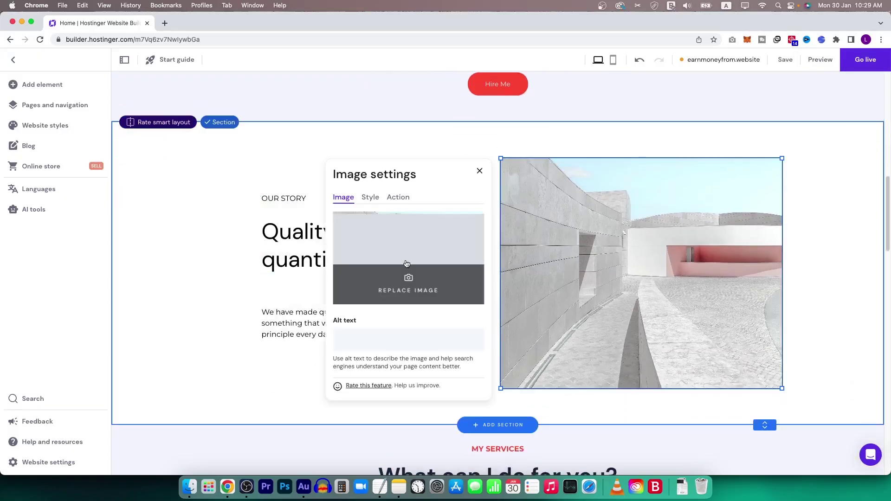
pyautogui.click(408, 285)
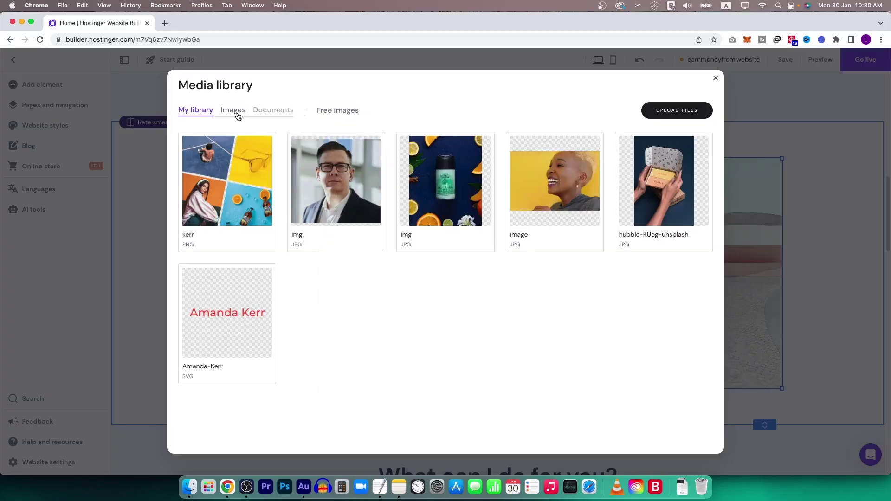
pyautogui.click(235, 111)
pyautogui.click(320, 114)
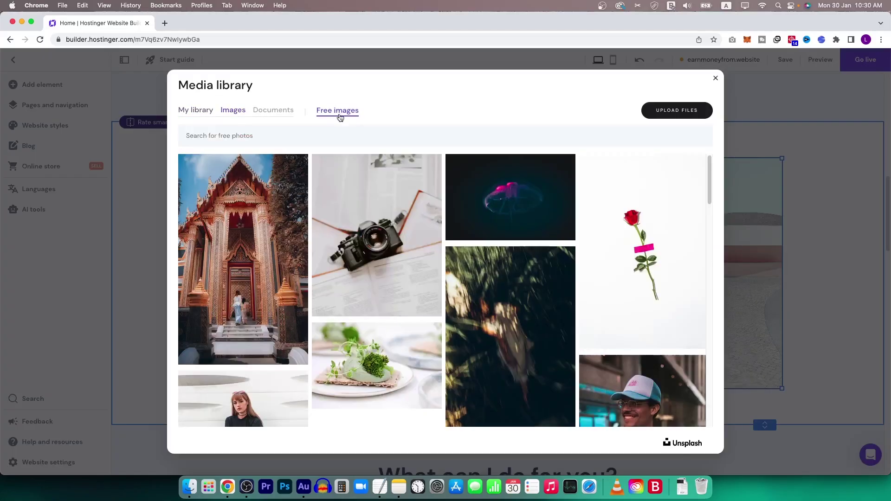
pyautogui.click(401, 131)
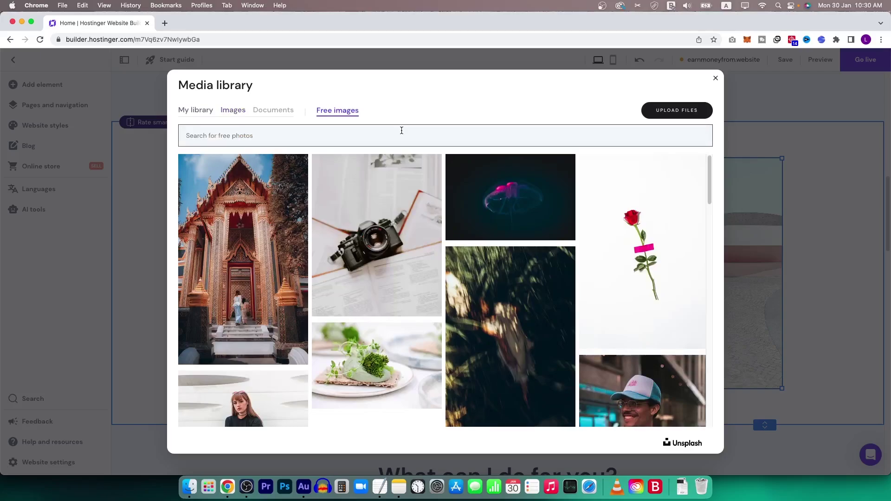
pyautogui.write('digital marketing')
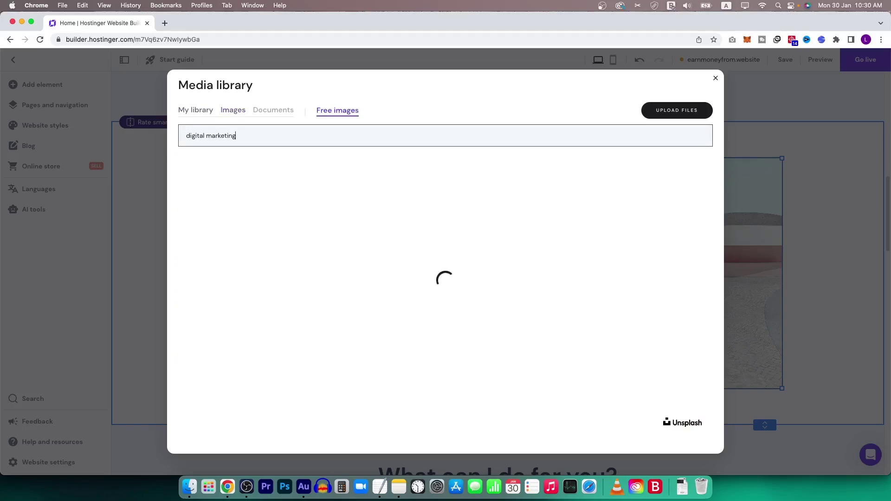
pyautogui.click(373, 330)
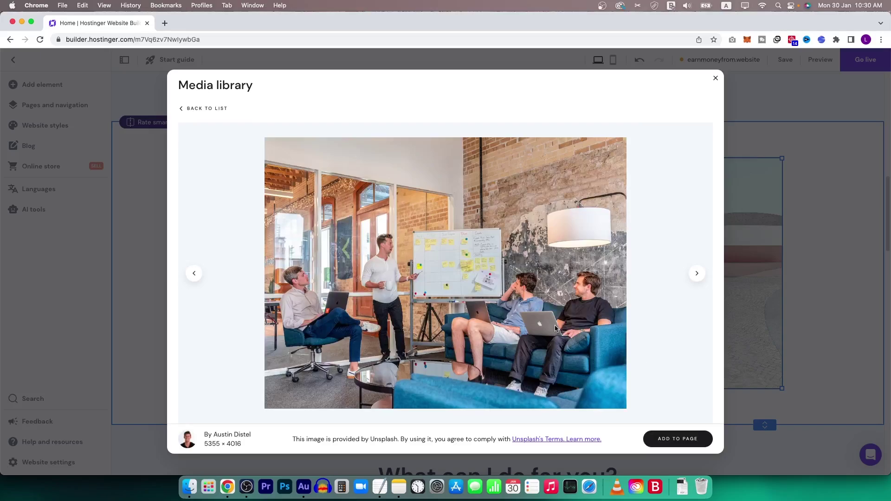
pyautogui.click(682, 439)
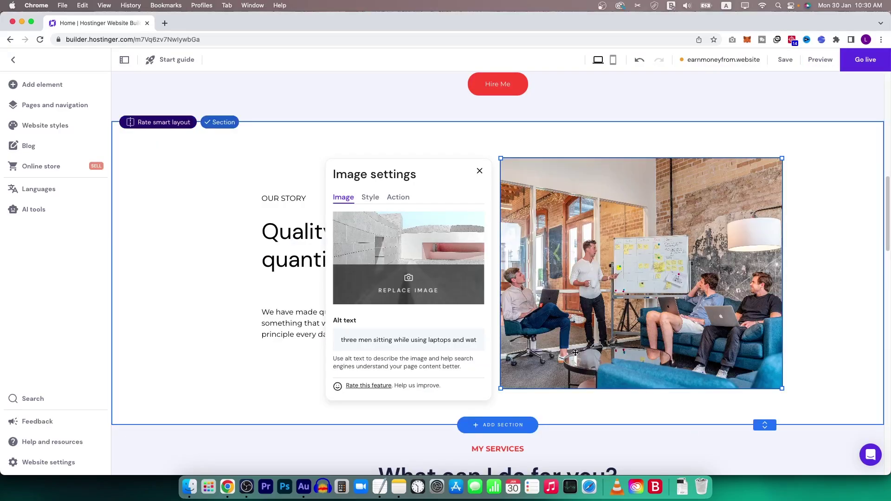
pyautogui.click(421, 240)
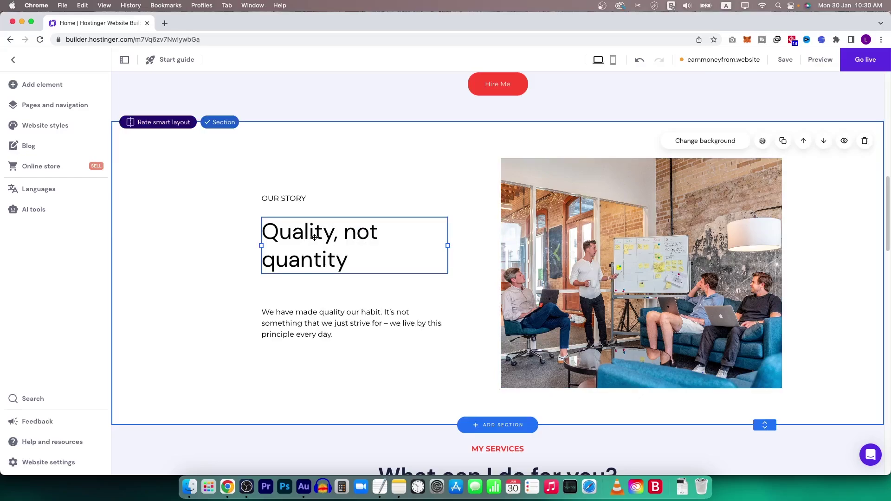
# Move the Our Story paragraph up closer to its heading and add a new button beneath it.
pyautogui.click(314, 199)
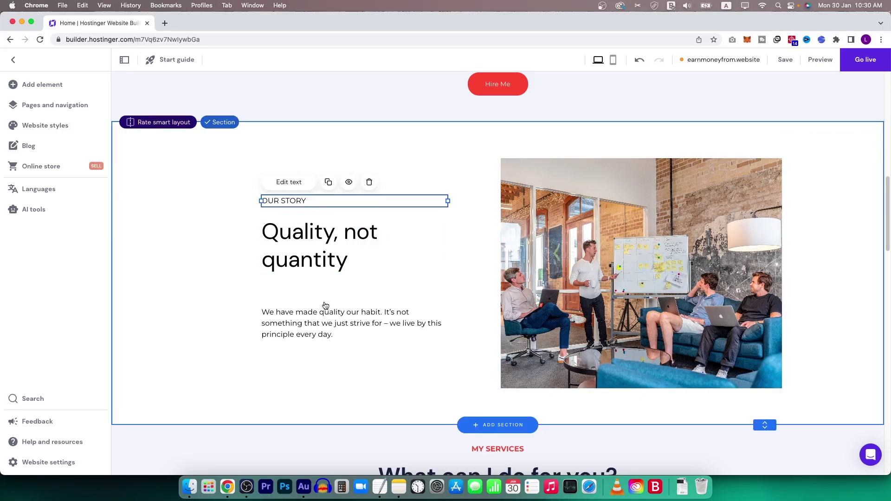
pyautogui.moveTo(341, 316); pyautogui.dragTo(331, 294)
pyautogui.click(41, 84)
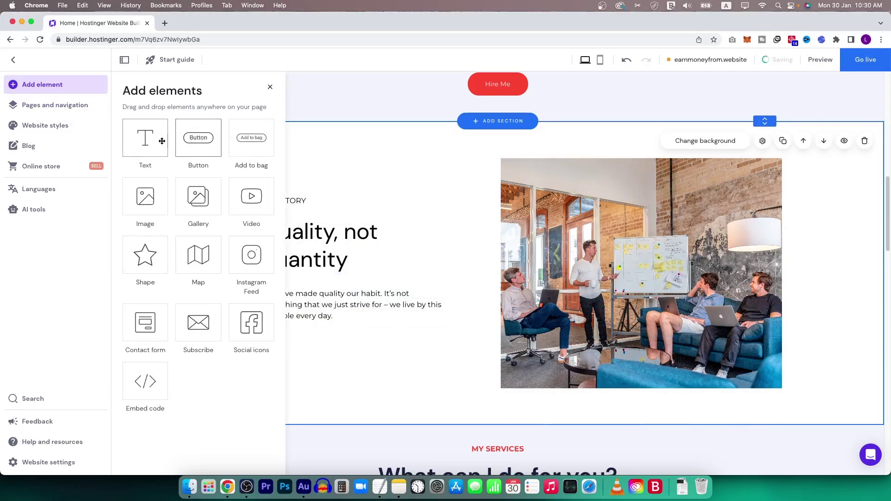
pyautogui.moveTo(200, 139); pyautogui.dragTo(299, 354)
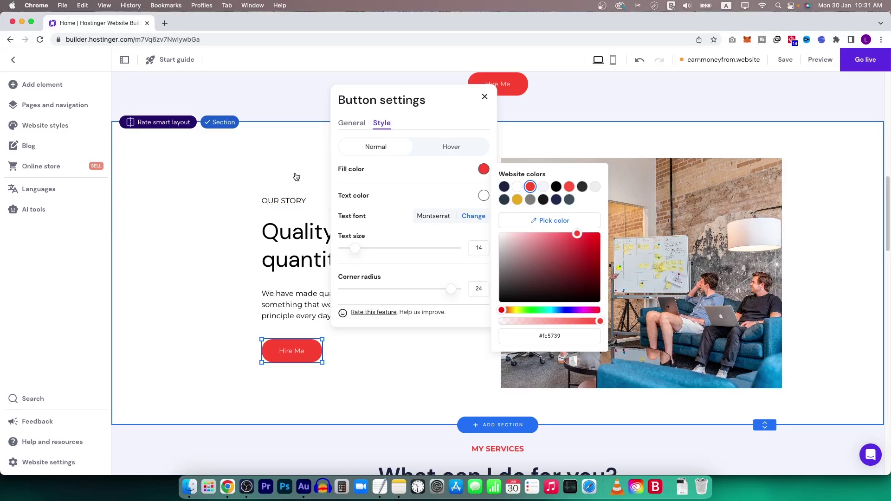
# Review the new Hire Me button's text and link settings.
pyautogui.click(359, 128)
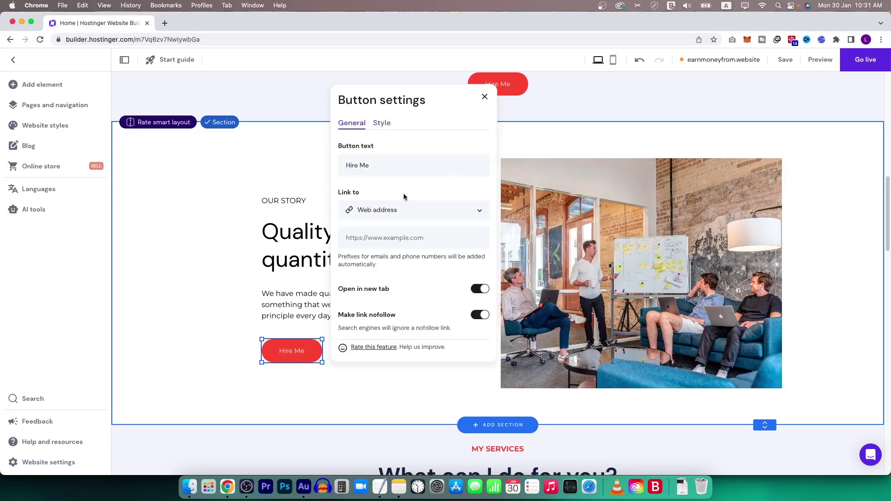
pyautogui.click(706, 198)
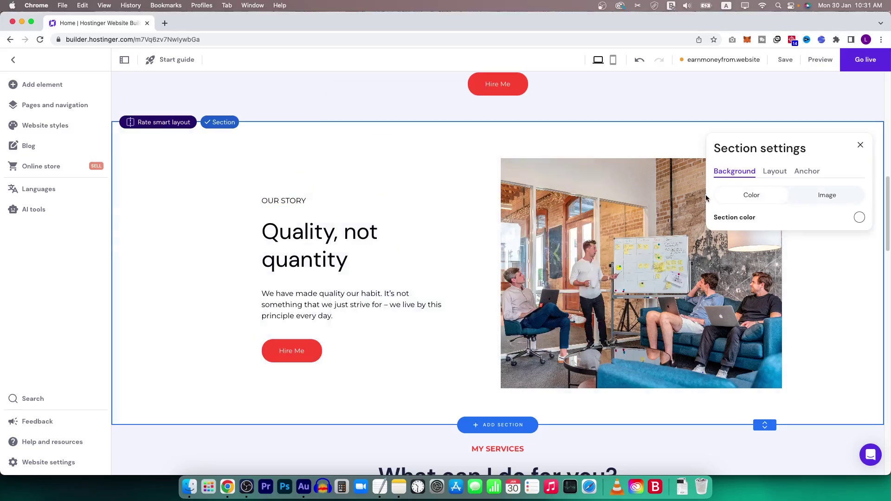
pyautogui.click(557, 142)
# Give the Our Story section a pale pink background colour.
pyautogui.click(713, 142)
pyautogui.click(858, 218)
pyautogui.moveTo(646, 204); pyautogui.dragTo(604, 191)
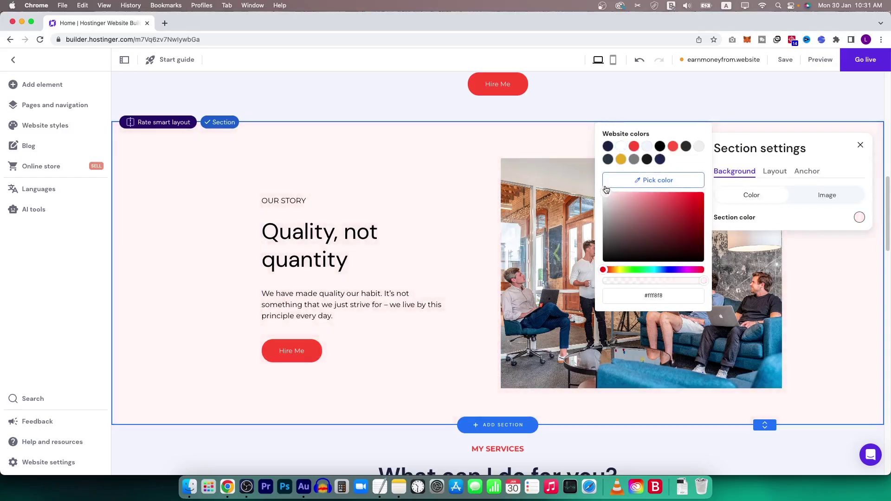
pyautogui.click(621, 159)
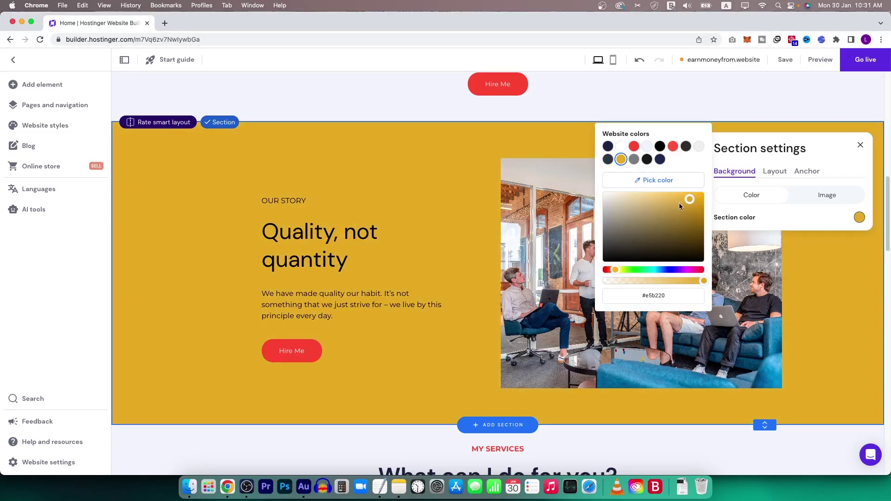
pyautogui.moveTo(679, 205); pyautogui.dragTo(704, 191)
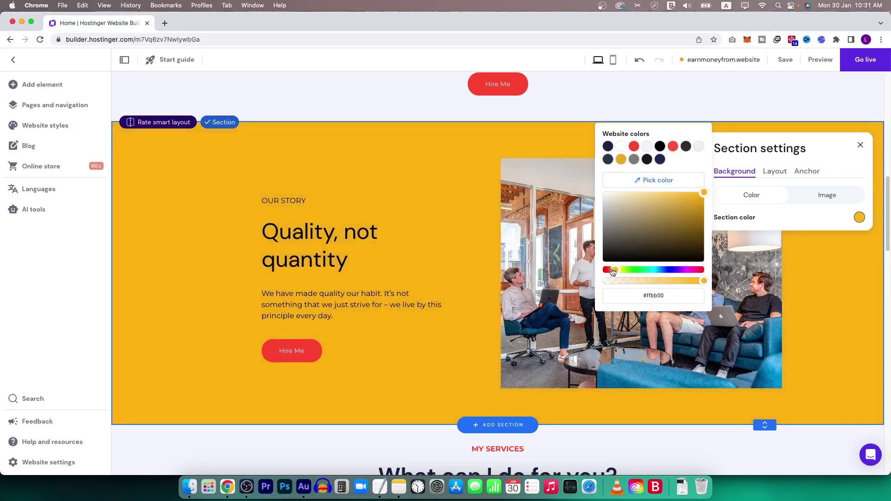
pyautogui.moveTo(613, 271); pyautogui.dragTo(606, 271)
pyautogui.click(458, 290)
pyautogui.scroll(1, 458, 291)
# Rename the Brand development service card heading to Google Ads.
pyautogui.scroll(-2, 573, 375)
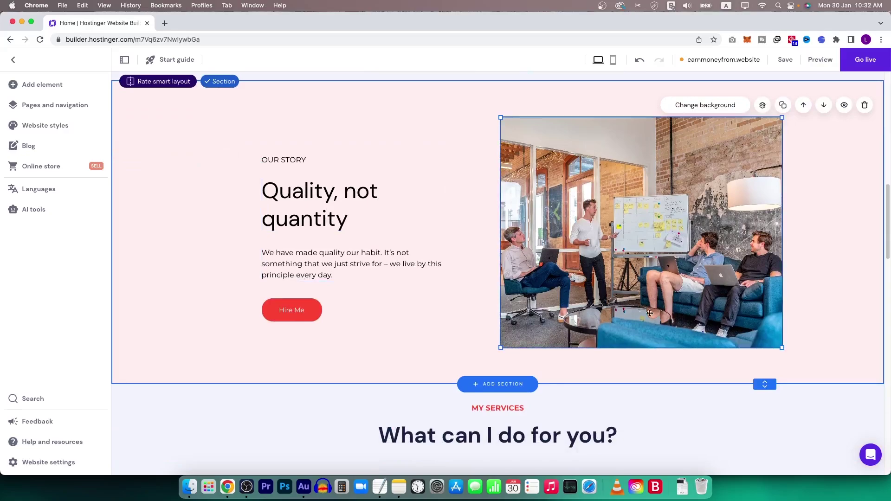
pyautogui.scroll(15, 649, 313)
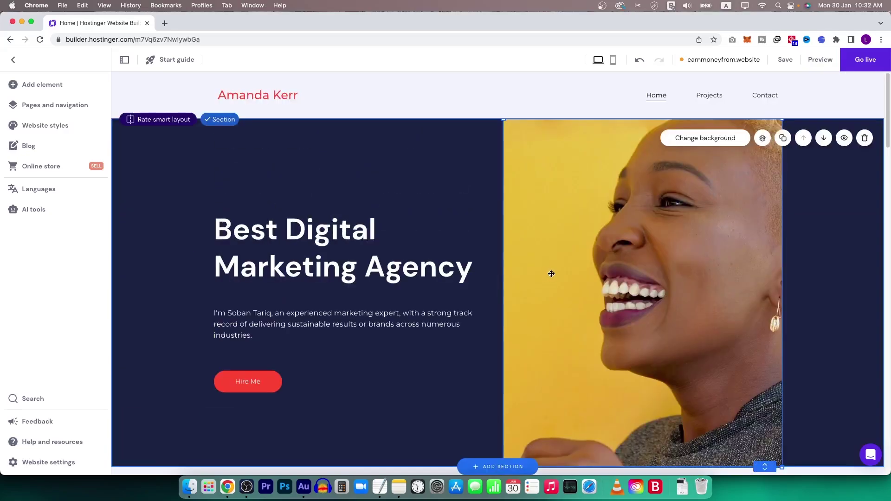
pyautogui.scroll(-15, 551, 274)
pyautogui.scroll(6, 538, 156)
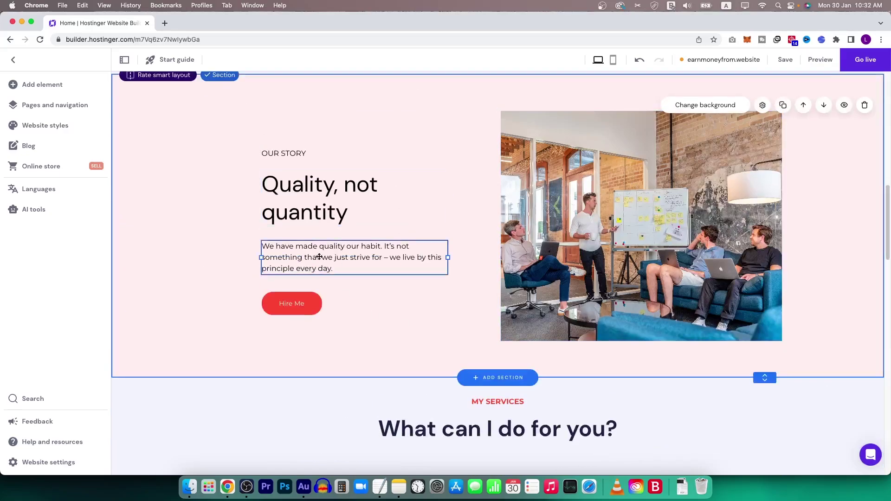
pyautogui.scroll(-3, 519, 302)
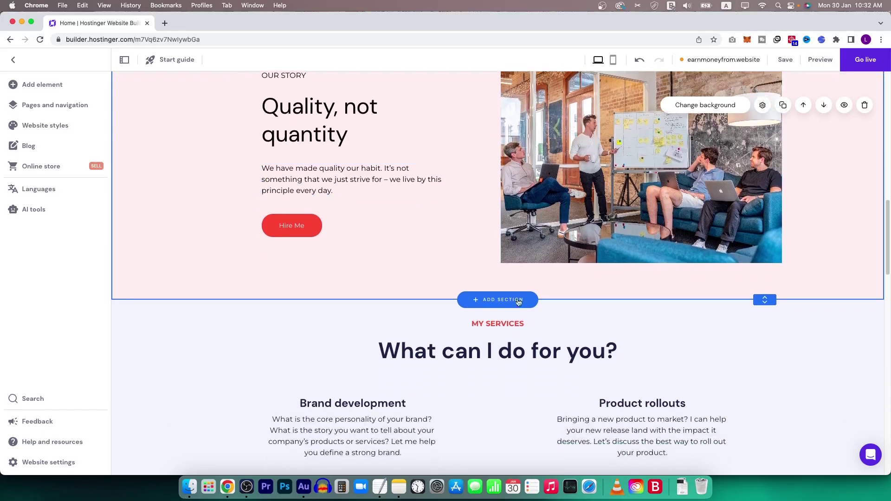
pyautogui.click(324, 182)
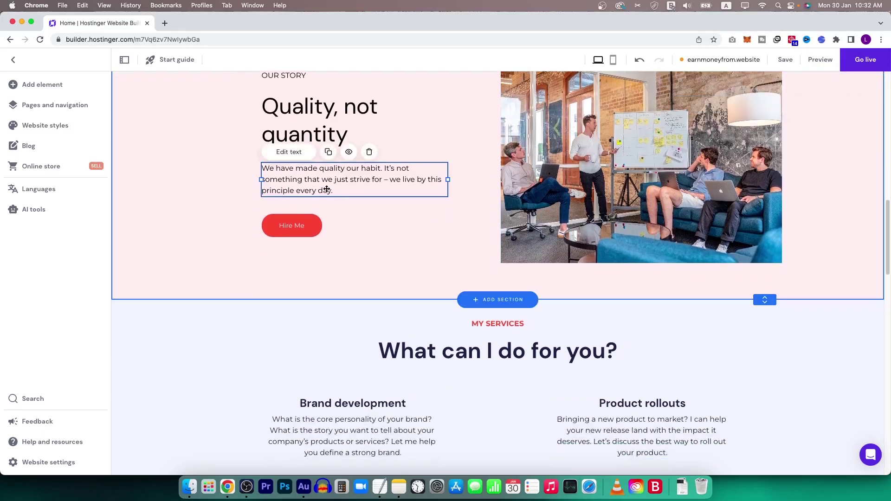
pyautogui.scroll(-10, 399, 241)
pyautogui.scroll(5, 484, 182)
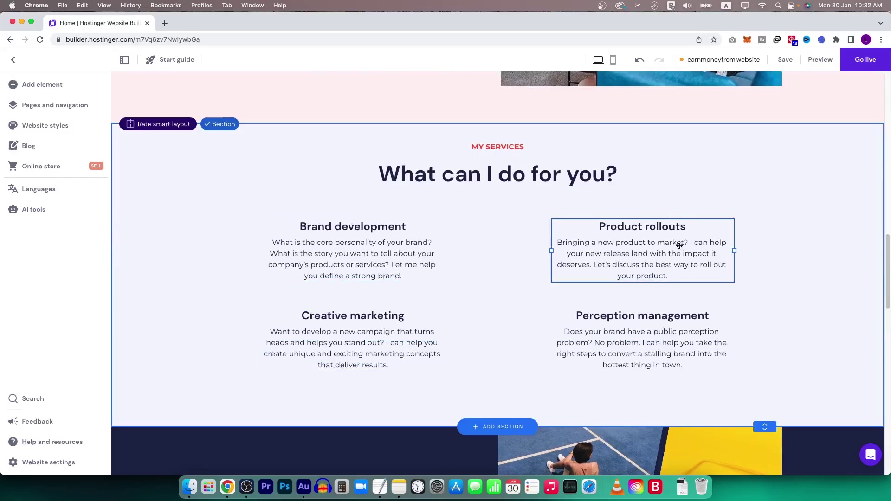
pyautogui.click(343, 241)
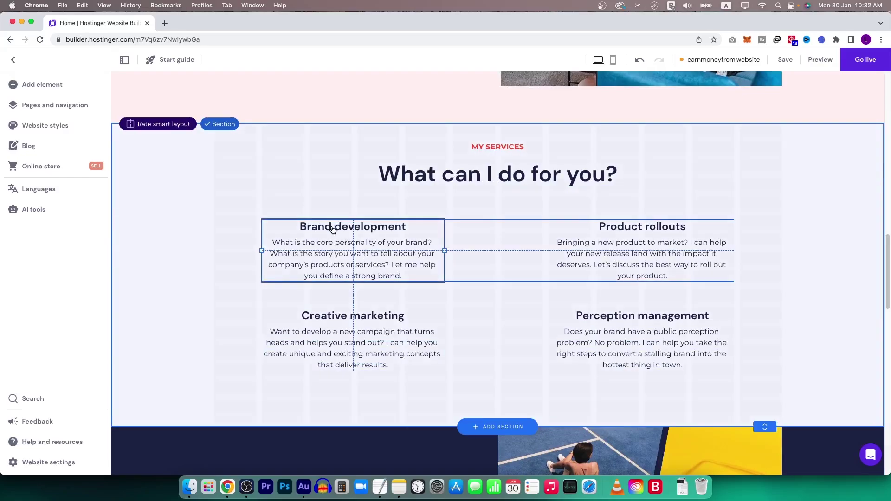
pyautogui.tripleClick(346, 226)
pyautogui.write('Gooogle Ads')
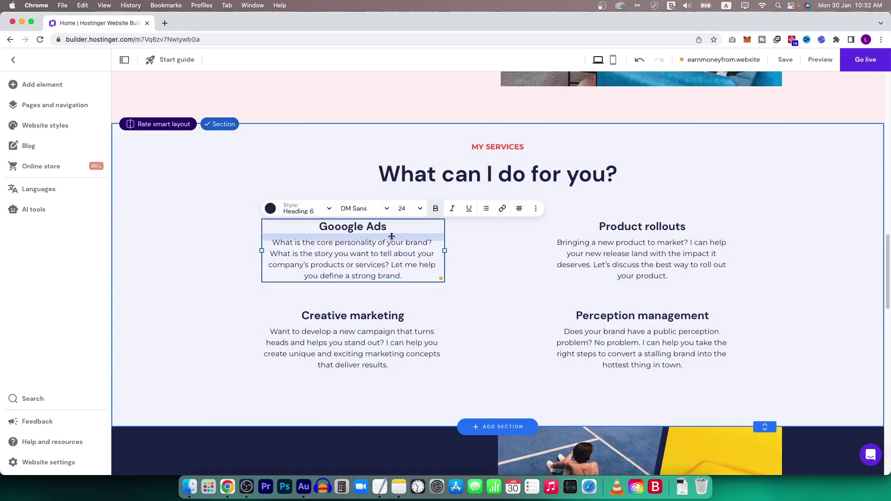
pyautogui.click(343, 228)
pyautogui.press('BackSpace')
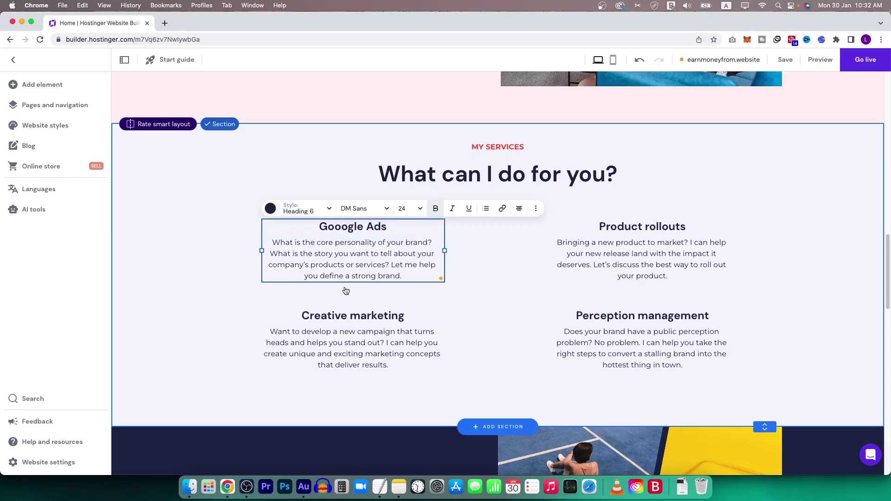
# Retitle the Product rollouts card heading as Facebook Ads.
pyautogui.click(648, 246)
pyautogui.tripleClick(656, 227)
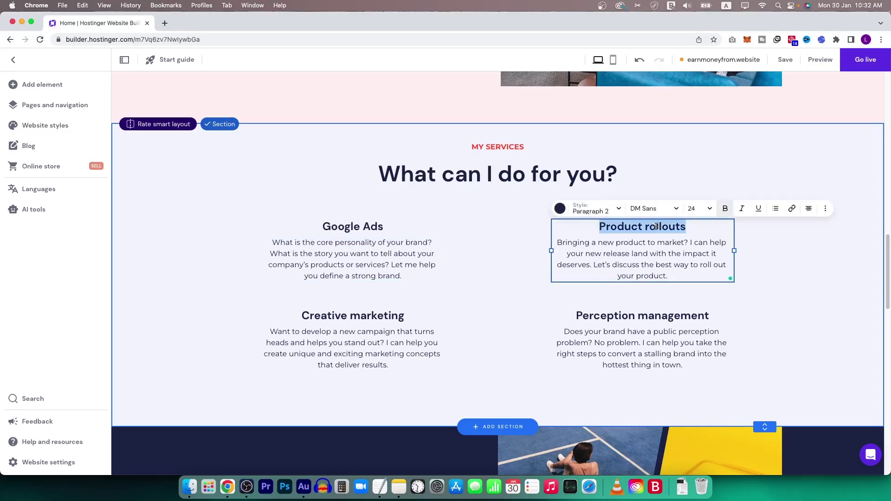
pyautogui.write('Facebook Ads')
pyautogui.press('Return')
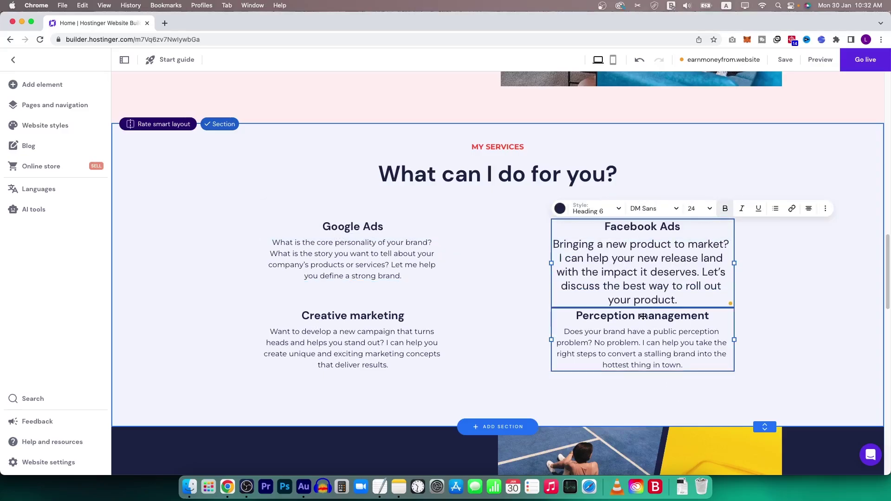
# Replace the remaining card headings with Business Automation and Graphic Desiging.
pyautogui.tripleClick(643, 316)
pyautogui.write('Business Automation')
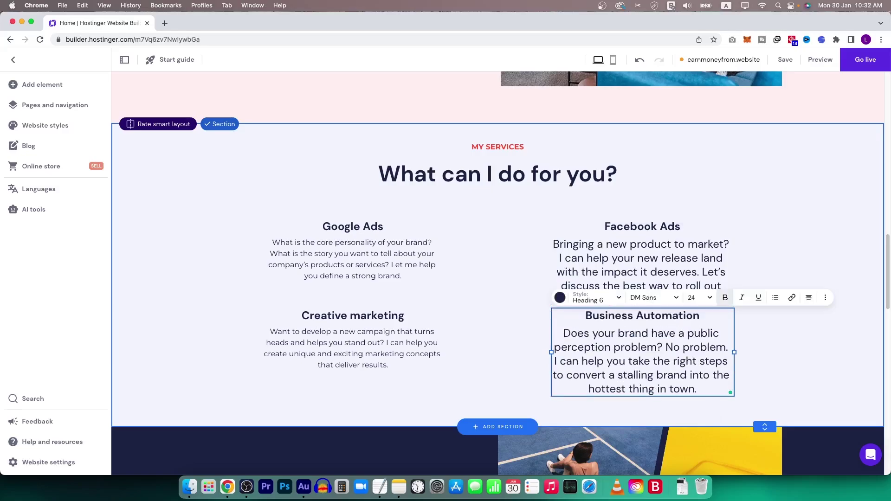
pyautogui.tripleClick(366, 316)
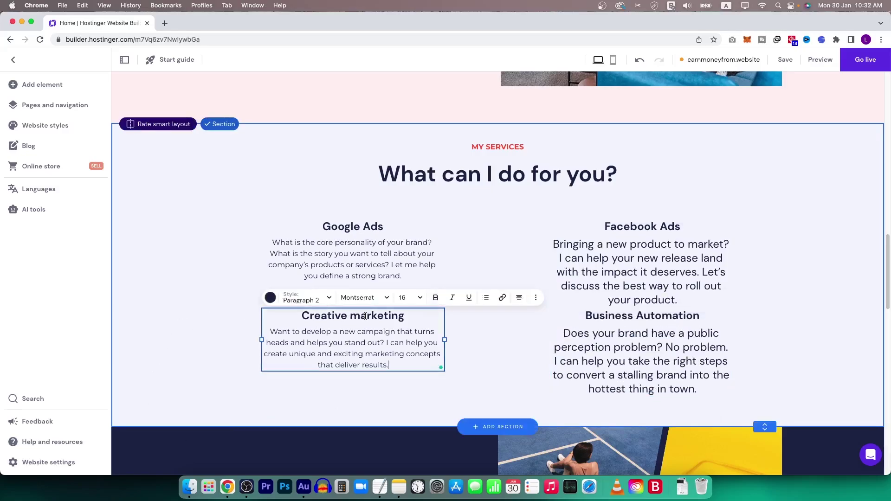
pyautogui.write('Graphic Desiging')
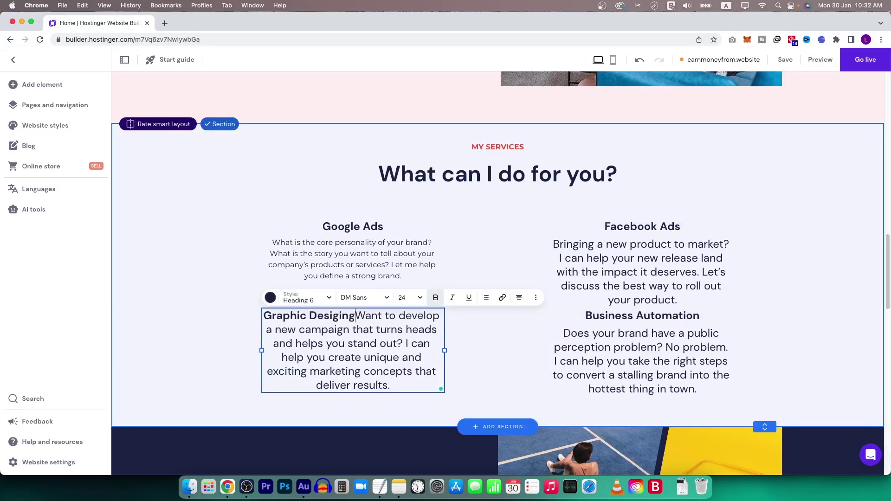
pyautogui.press('Return')
pyautogui.rightClick(357, 316)
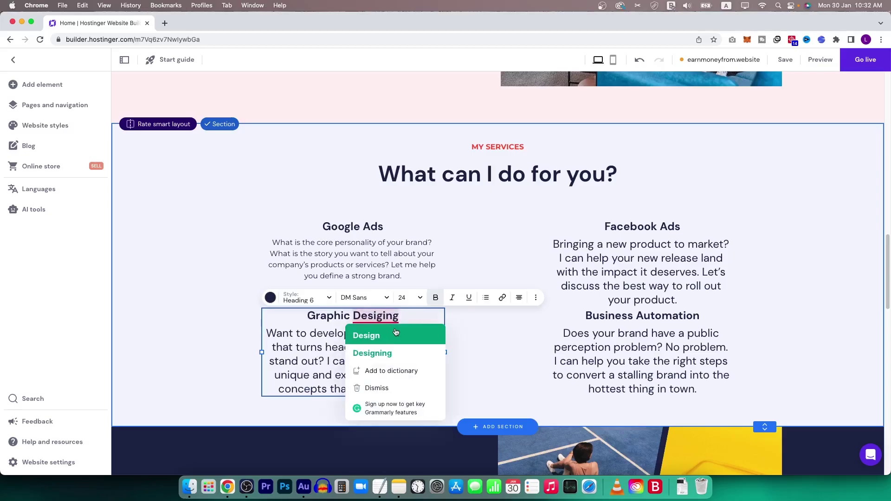
pyautogui.click(379, 352)
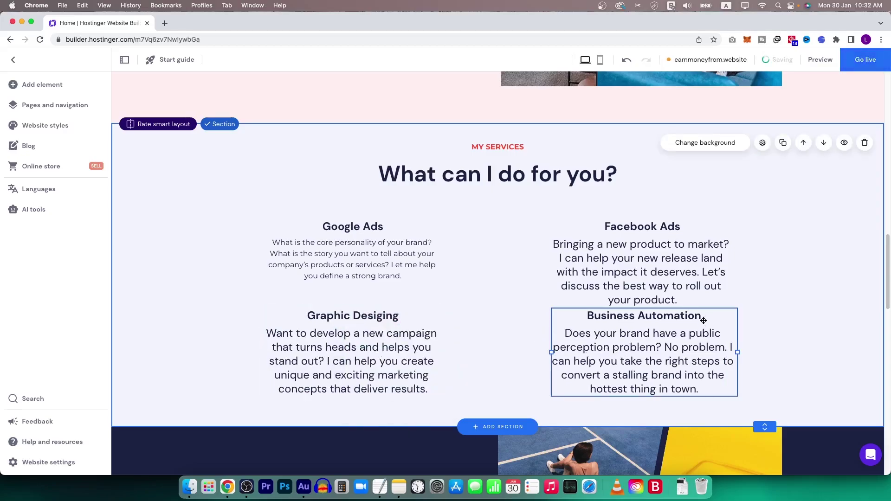
# Nudge the Facebook Ads and Business Automation cards back into alignment.
pyautogui.moveTo(692, 351); pyautogui.dragTo(692, 356)
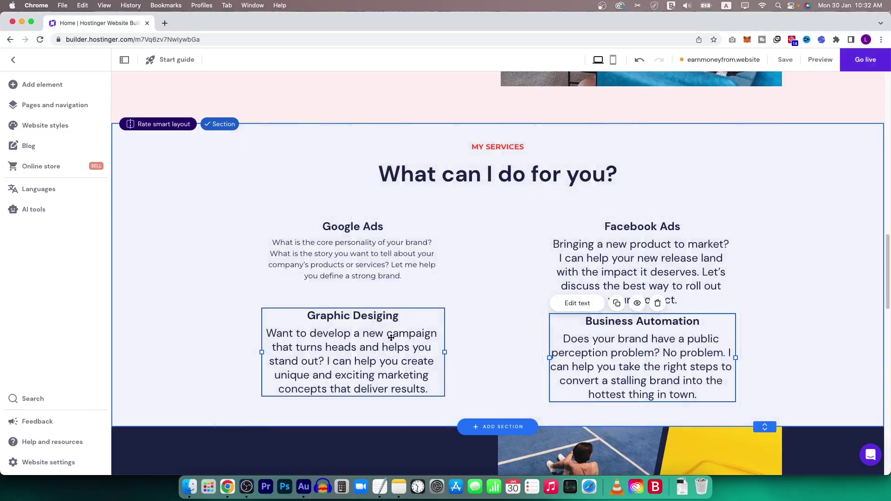
pyautogui.moveTo(650, 275); pyautogui.dragTo(651, 269)
pyautogui.moveTo(645, 348); pyautogui.dragTo(652, 351)
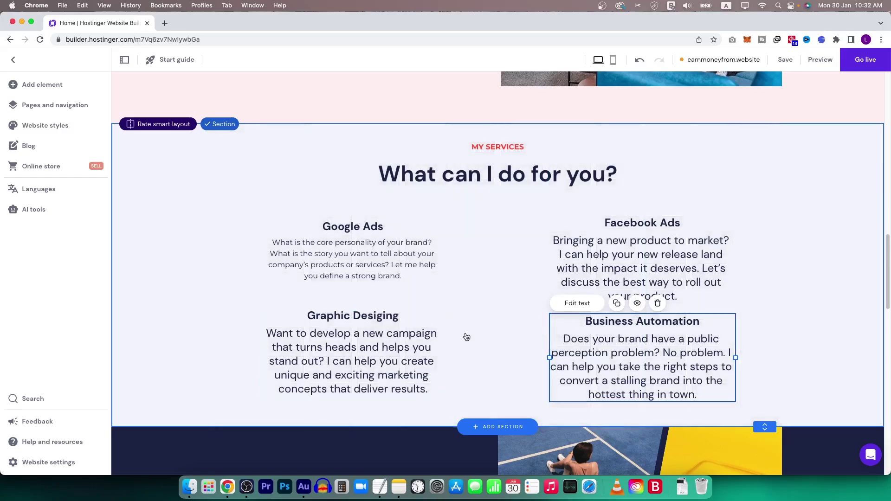
pyautogui.scroll(-3, 439, 344)
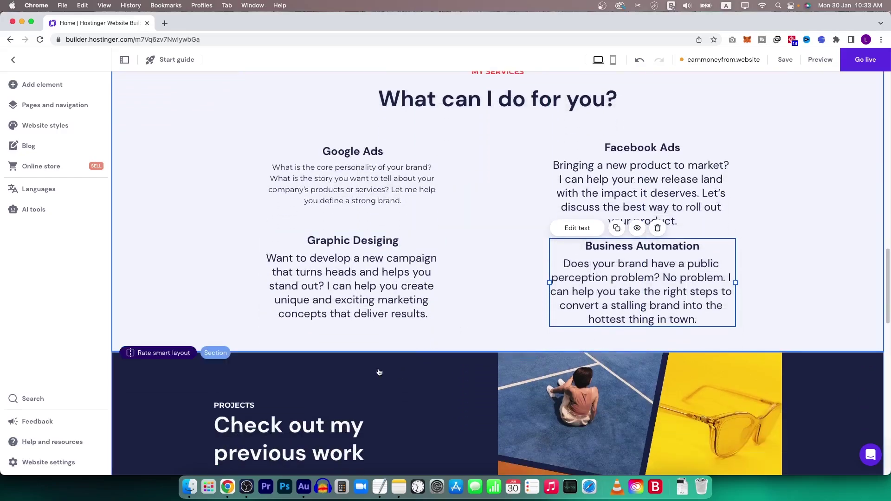
pyautogui.click(379, 372)
pyautogui.scroll(-6, 379, 371)
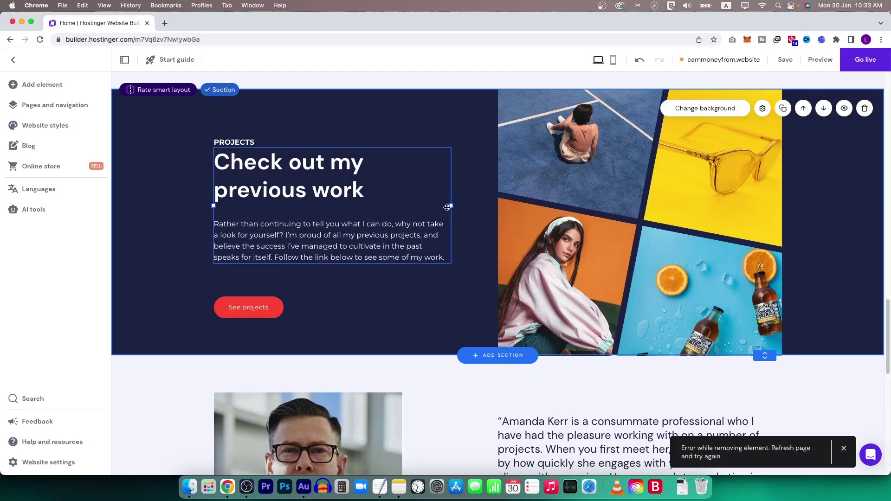
pyautogui.scroll(-4, 502, 268)
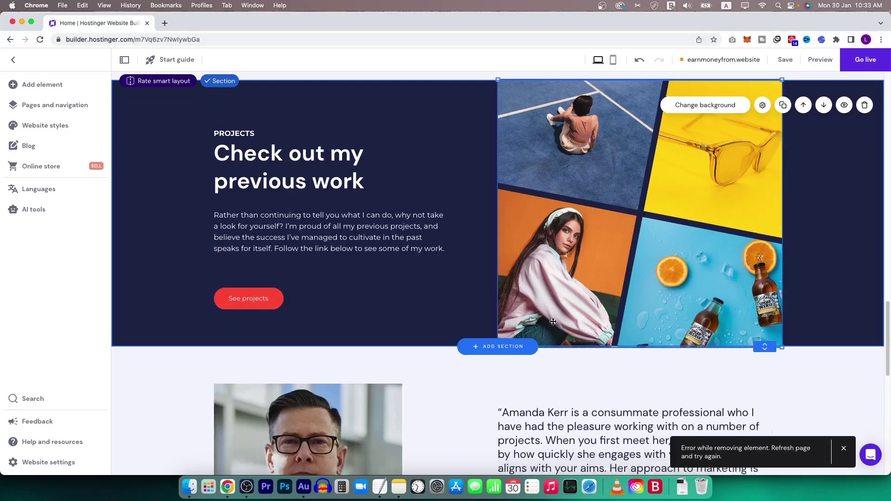
pyautogui.click(360, 249)
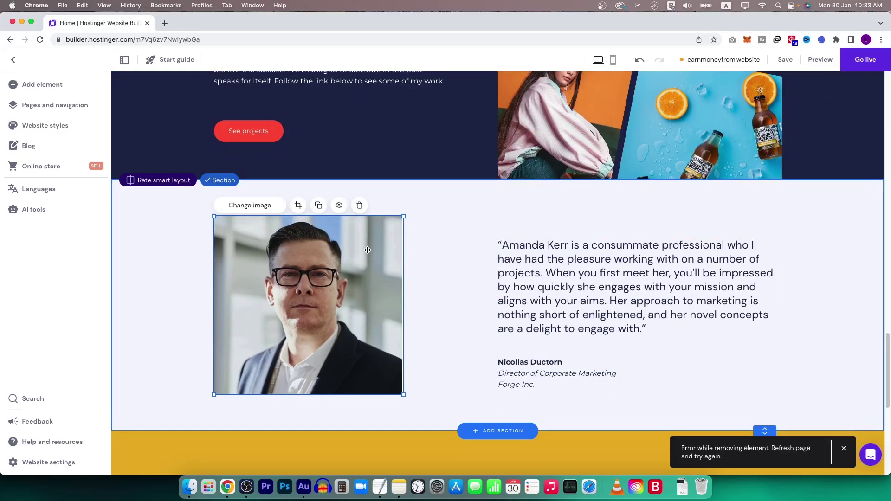
pyautogui.click(251, 207)
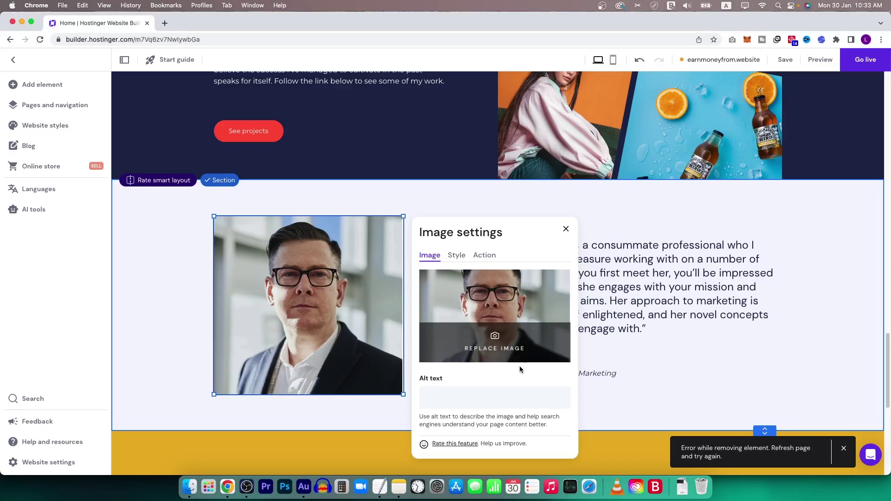
pyautogui.click(506, 352)
pyautogui.click(336, 112)
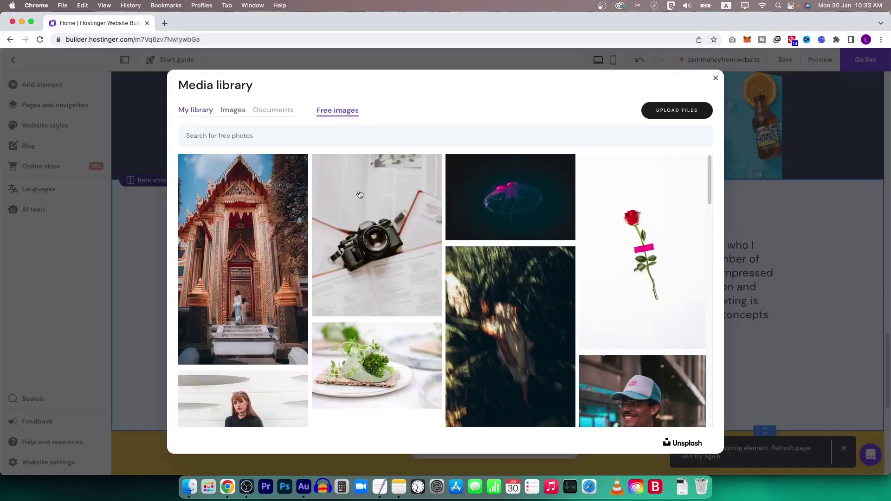
pyautogui.click(715, 79)
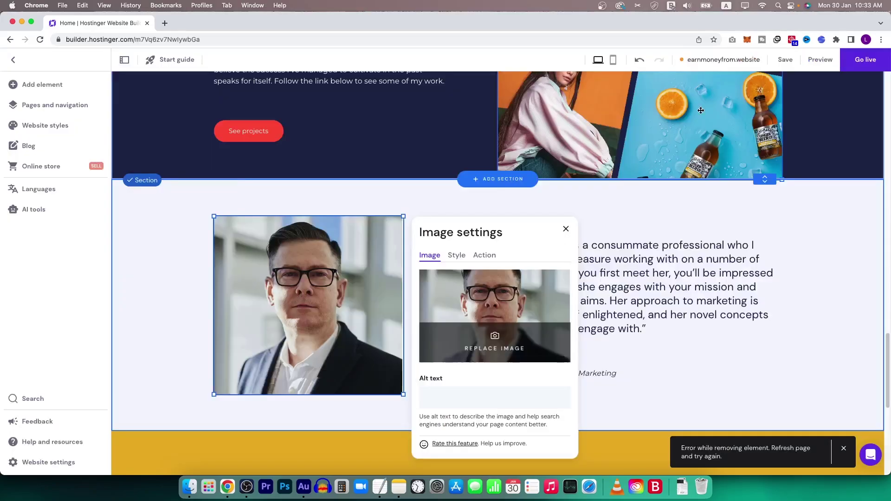
pyautogui.scroll(-5, 510, 353)
pyautogui.scroll(-4, 511, 354)
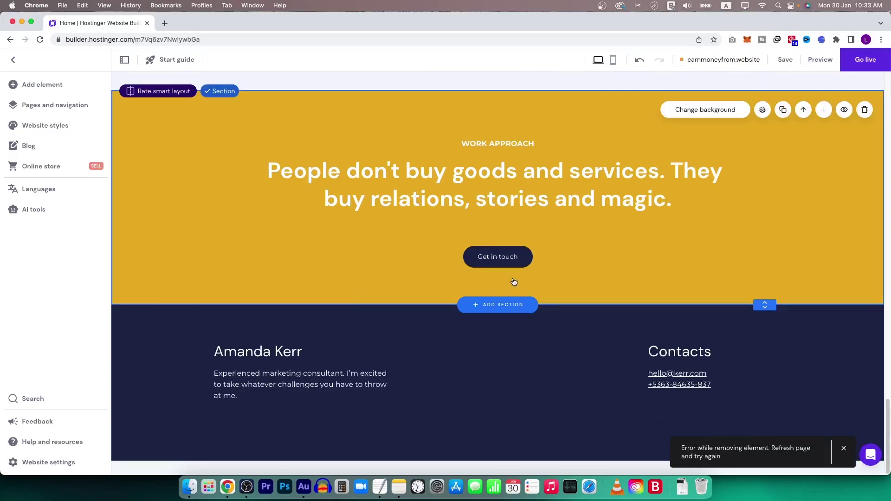
pyautogui.scroll(15, 464, 348)
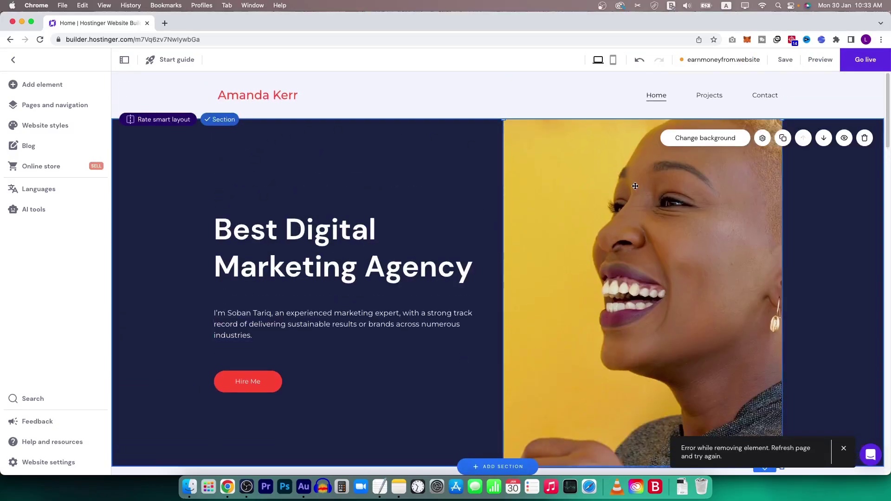
# In the mobile layout, move Our Story's Hire Me button to the left.
pyautogui.click(613, 59)
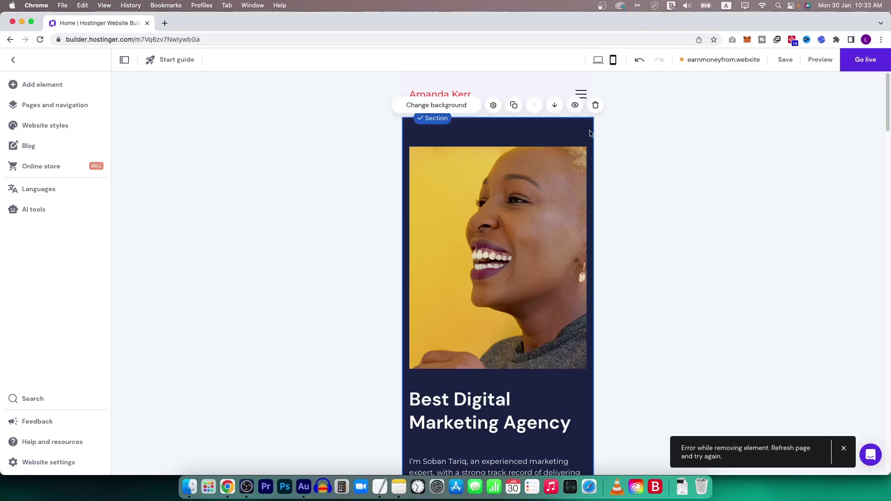
pyautogui.scroll(-10, 520, 253)
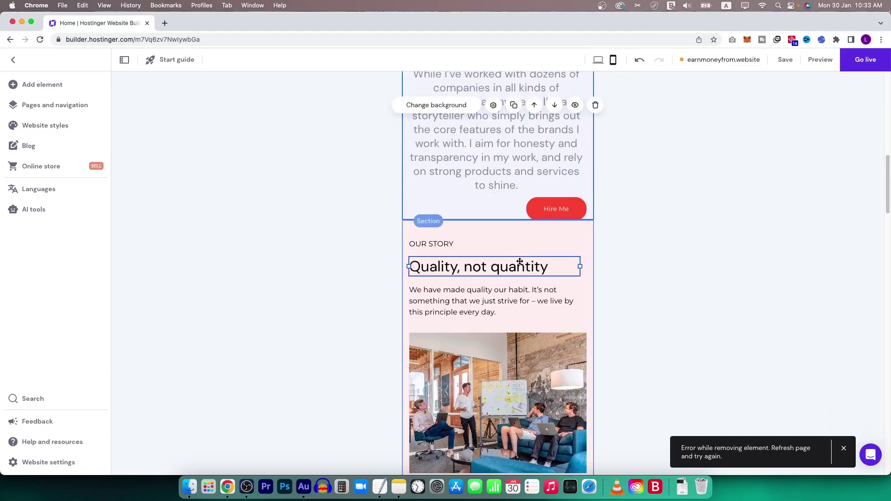
pyautogui.scroll(5, 520, 261)
pyautogui.scroll(-10, 500, 285)
pyautogui.scroll(4, 505, 294)
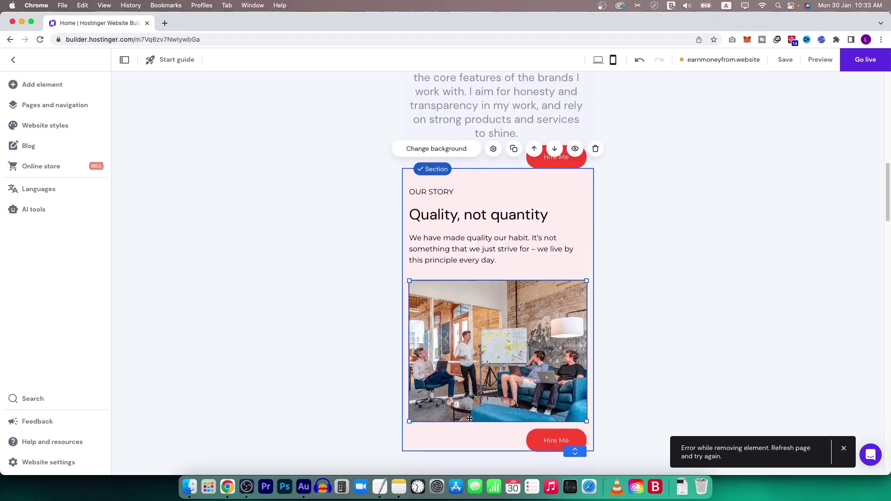
pyautogui.moveTo(554, 443); pyautogui.dragTo(444, 438)
# Reposition My Background's heading, paragraph and centred Hire Me button on mobile.
pyautogui.scroll(5, 700, 271)
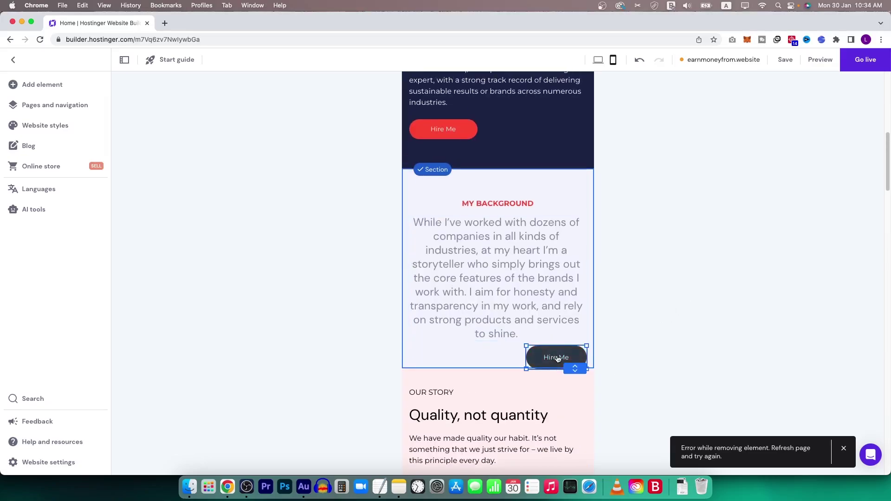
pyautogui.moveTo(557, 355); pyautogui.dragTo(497, 356)
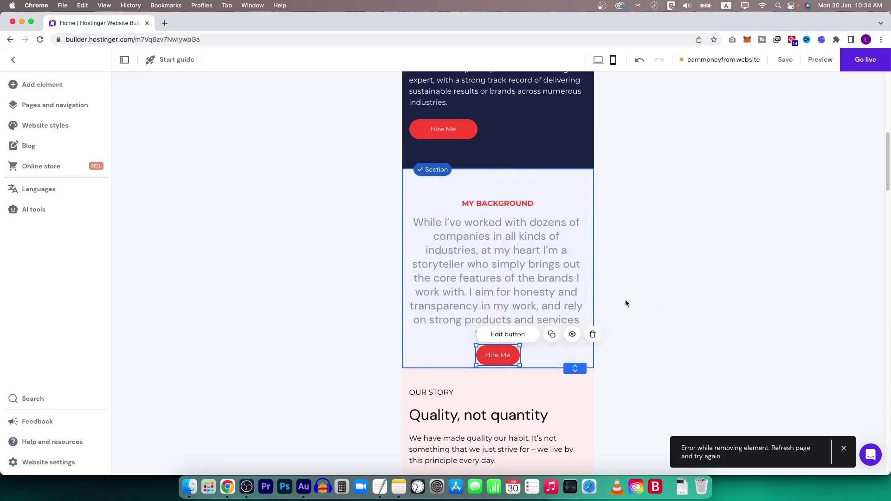
pyautogui.moveTo(503, 203); pyautogui.dragTo(504, 195)
pyautogui.moveTo(513, 225); pyautogui.dragTo(510, 228)
pyautogui.moveTo(498, 353); pyautogui.dragTo(498, 347)
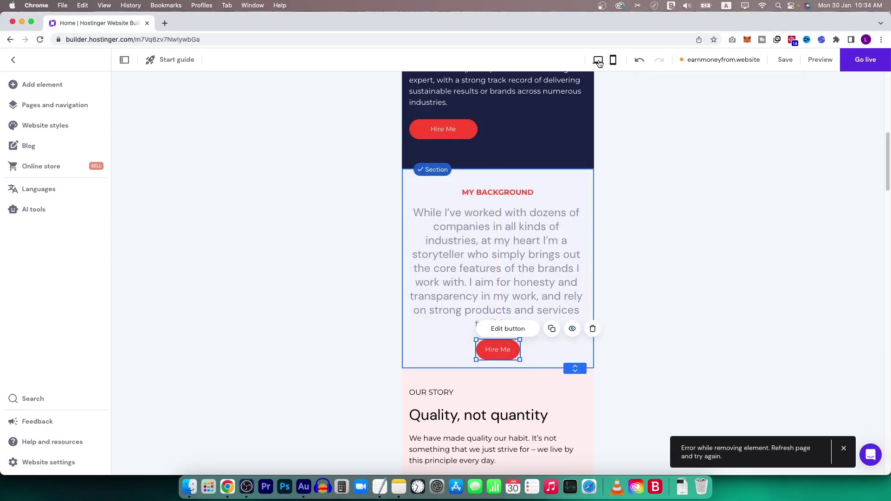
# Save the mobile layout and compare it against the desktop view.
pyautogui.click(785, 59)
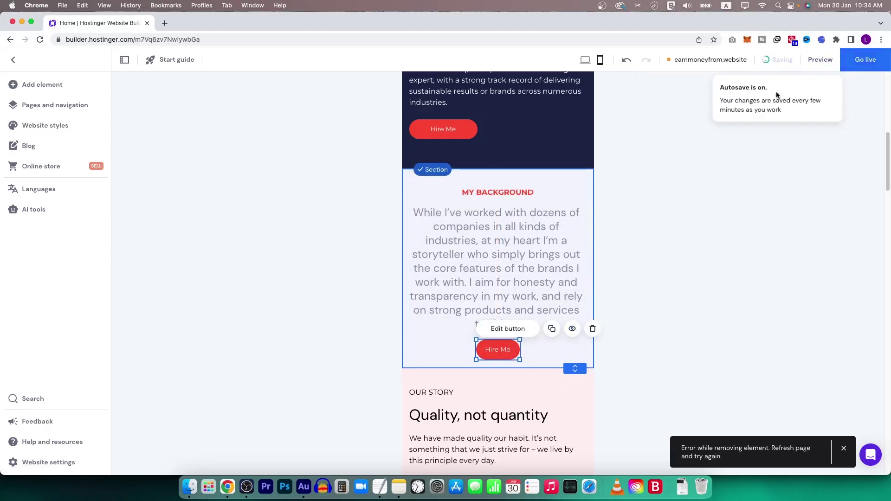
pyautogui.click(586, 60)
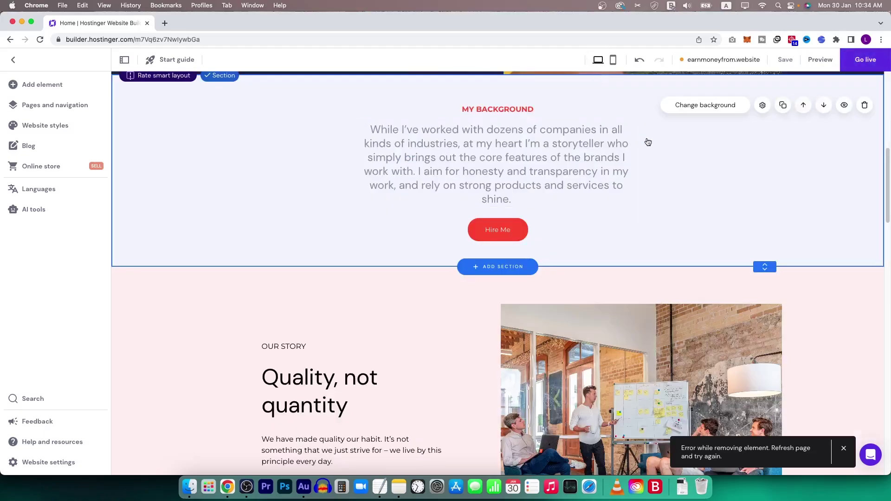
pyautogui.scroll(-6, 515, 263)
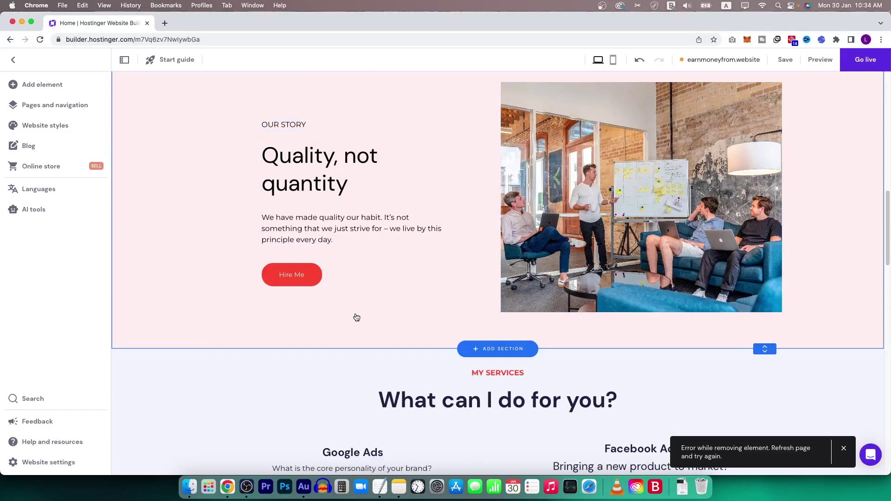
pyautogui.click(614, 60)
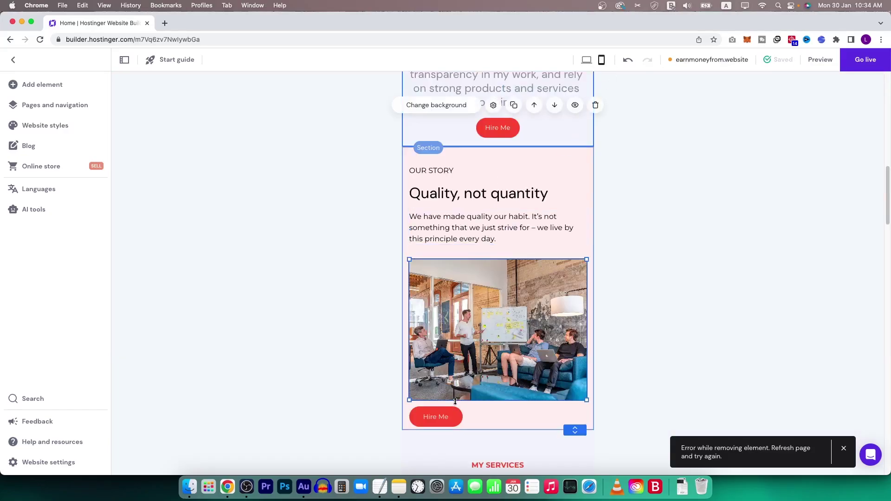
# In desktop view, start replacing the hero photo from the uploaded images library.
pyautogui.click(587, 60)
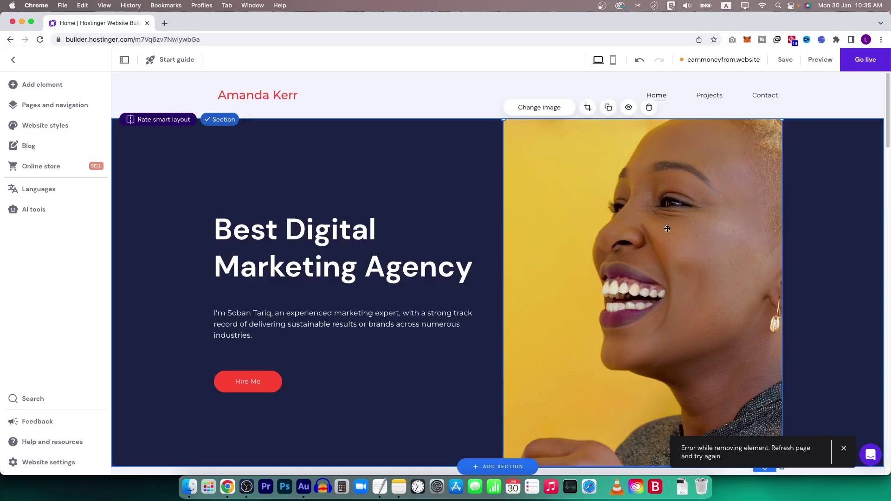
pyautogui.click(557, 110)
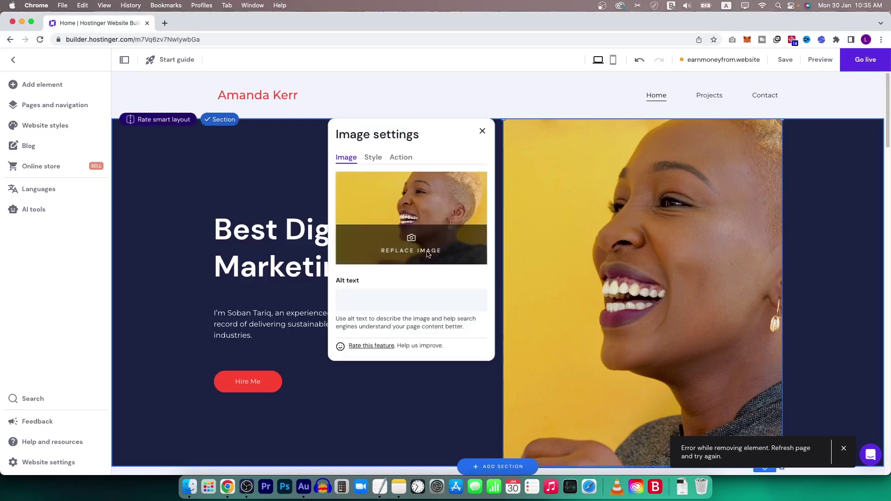
pyautogui.click(428, 253)
pyautogui.click(233, 110)
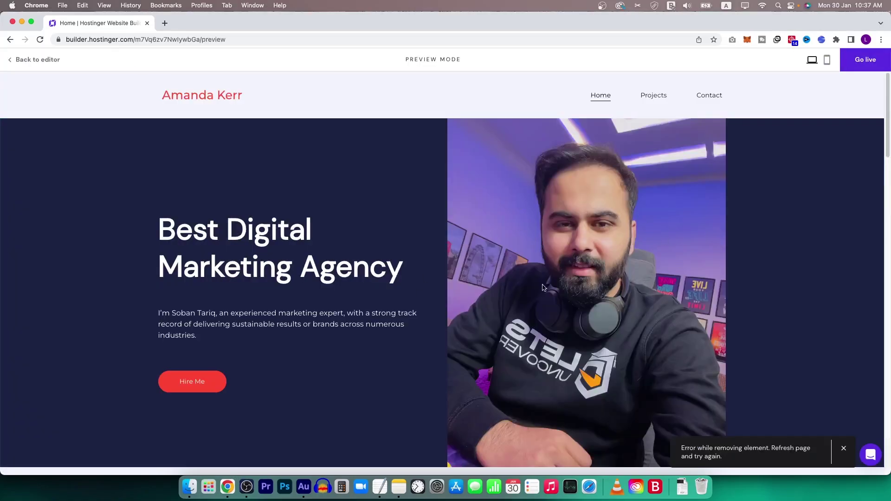
# Scroll through the Home page in preview mode to check the new hero photo.
pyautogui.scroll(-5, 603, 194)
pyautogui.scroll(3, 246, 214)
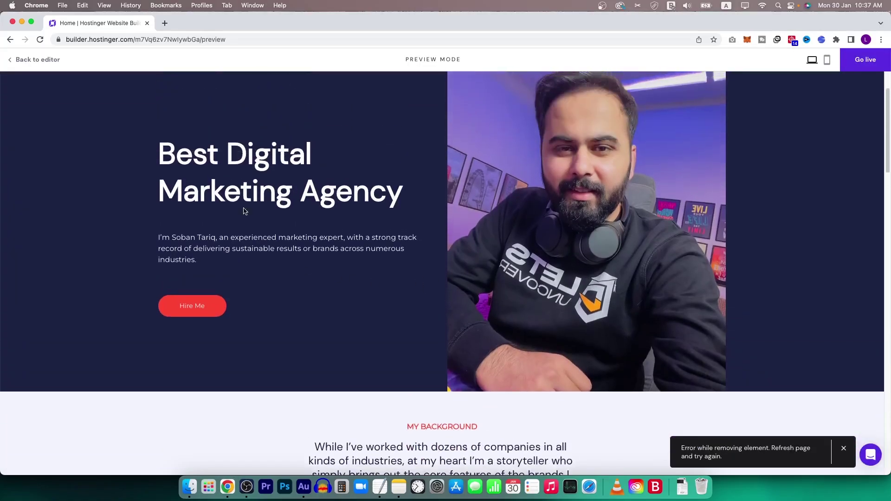
pyautogui.moveTo(193, 259); pyautogui.dragTo(167, 234)
pyautogui.scroll(-1, 234, 249)
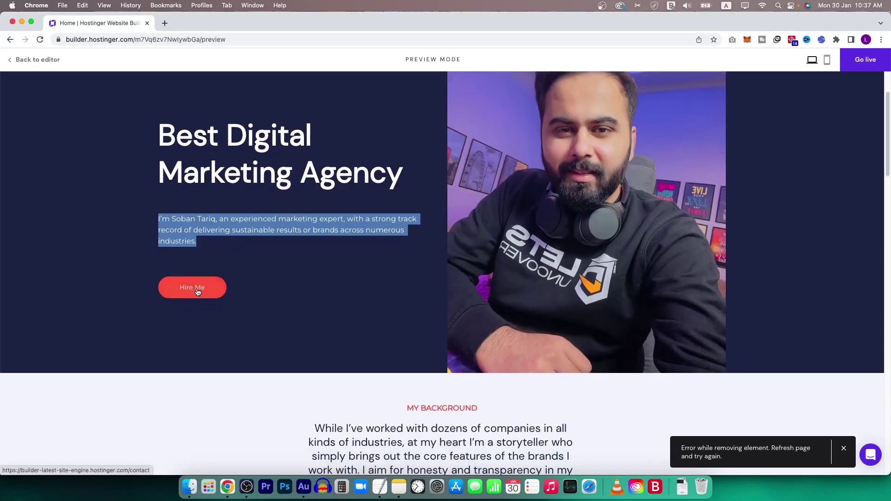
pyautogui.scroll(-6, 451, 356)
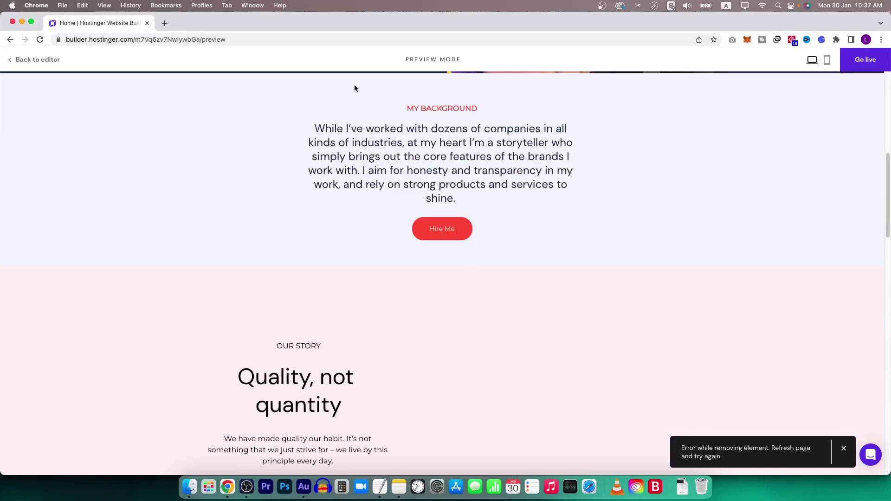
pyautogui.scroll(-10, 193, 234)
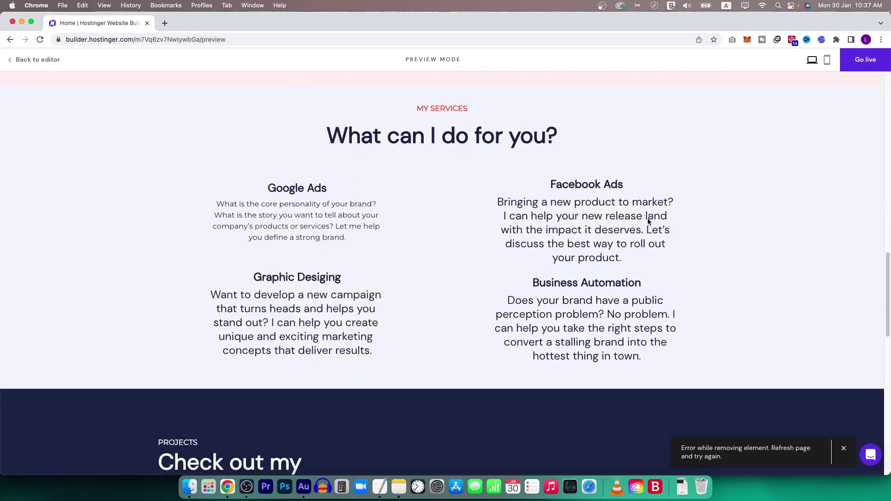
pyautogui.scroll(-12, 531, 298)
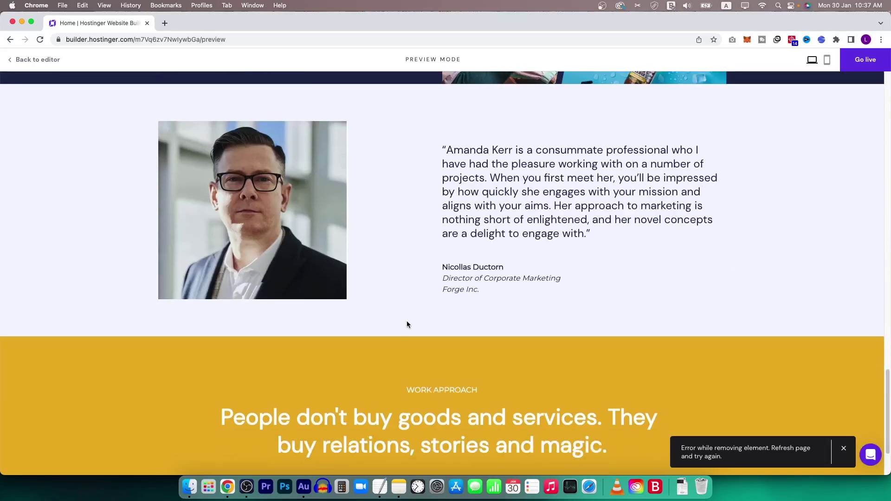
pyautogui.scroll(-5, 407, 321)
pyautogui.scroll(20, 472, 326)
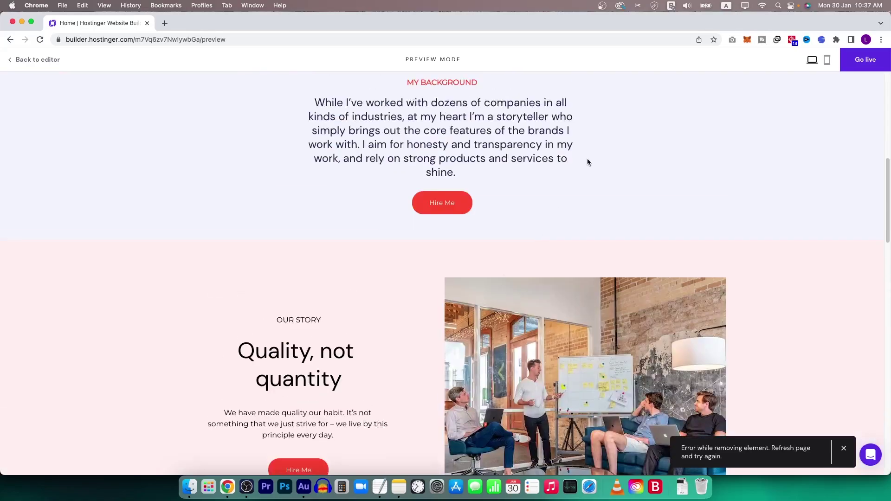
# Check the Contact and Projects pages in the preview.
pyautogui.click(709, 95)
pyautogui.scroll(-5, 250, 244)
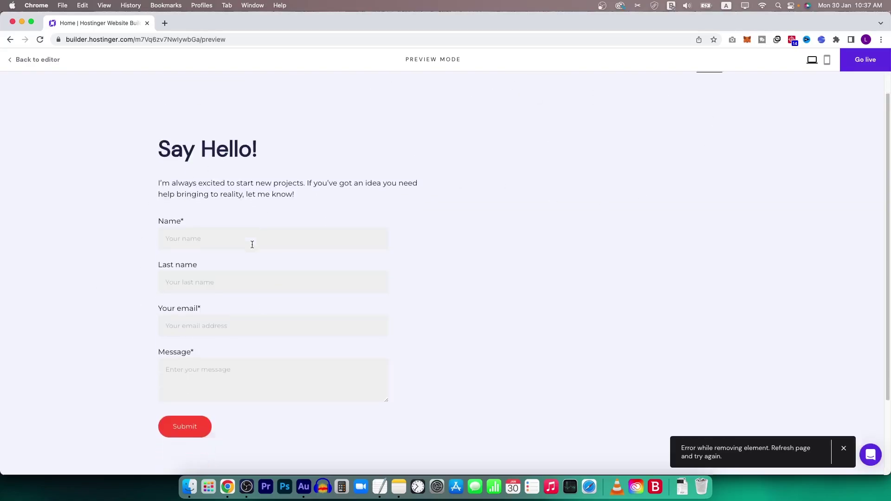
pyautogui.scroll(5, 571, 320)
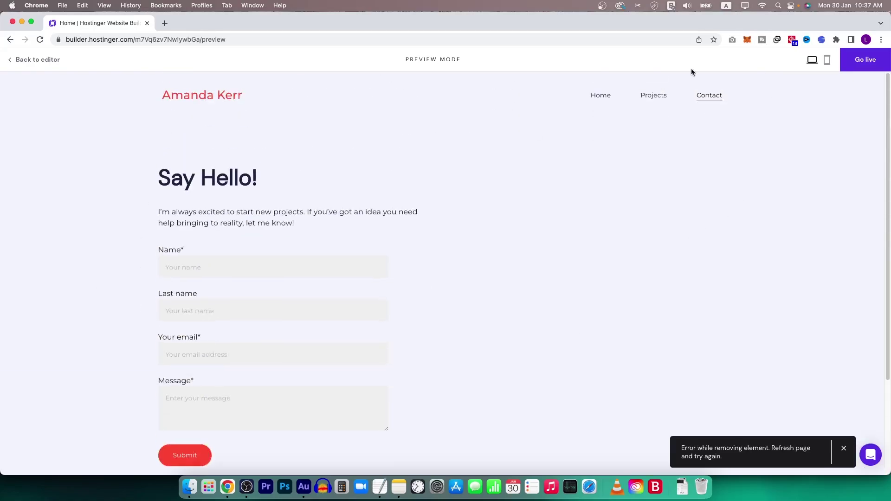
pyautogui.click(651, 98)
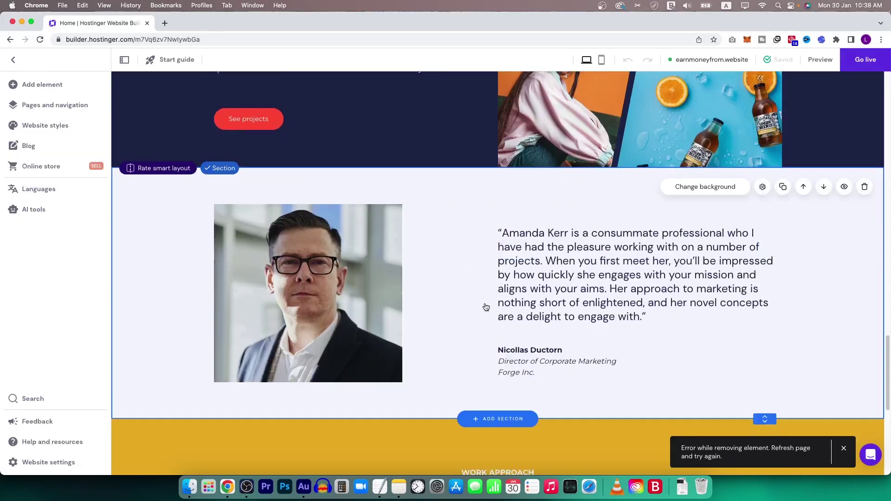
# Replace the footer Contacts text with the owner's e-mail and phone number.
pyautogui.scroll(-6, 483, 306)
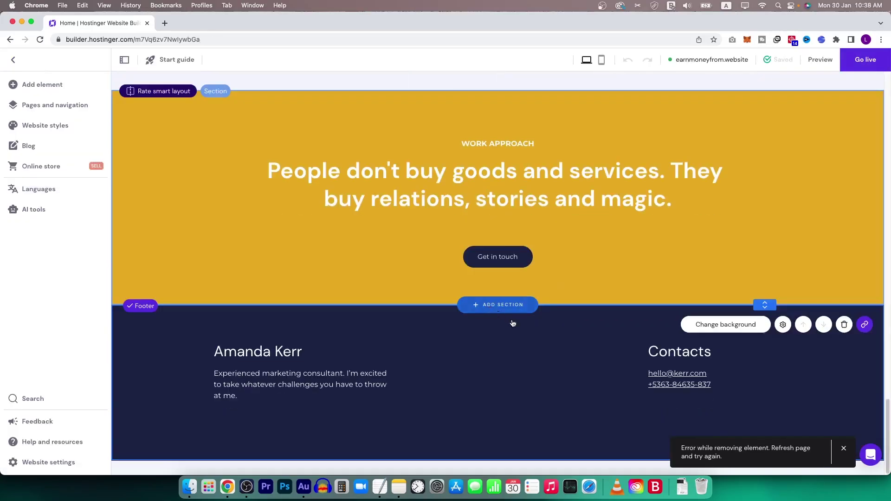
pyautogui.click(685, 370)
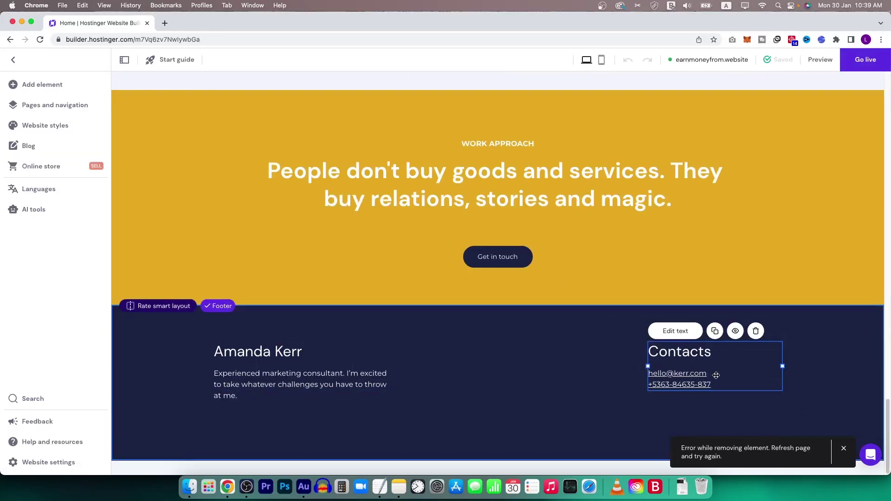
pyautogui.click(680, 336)
pyautogui.press('super+a')
pyautogui.press('super+v')
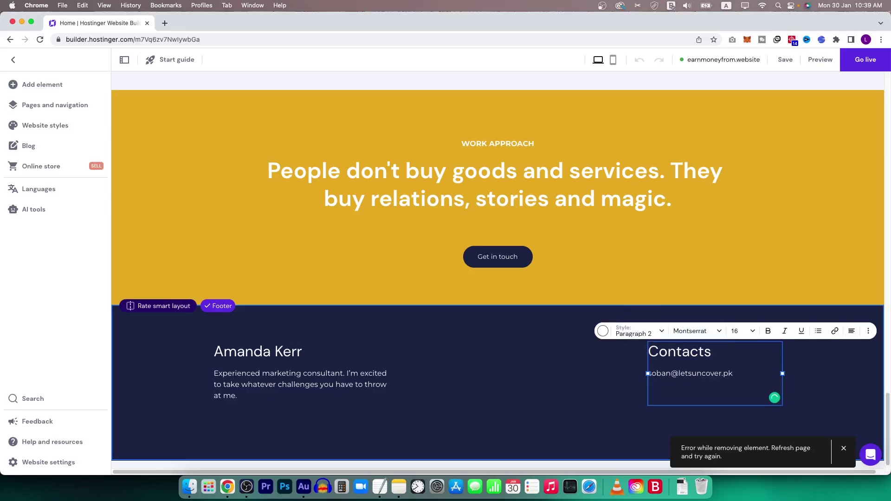
pyautogui.click(535, 388)
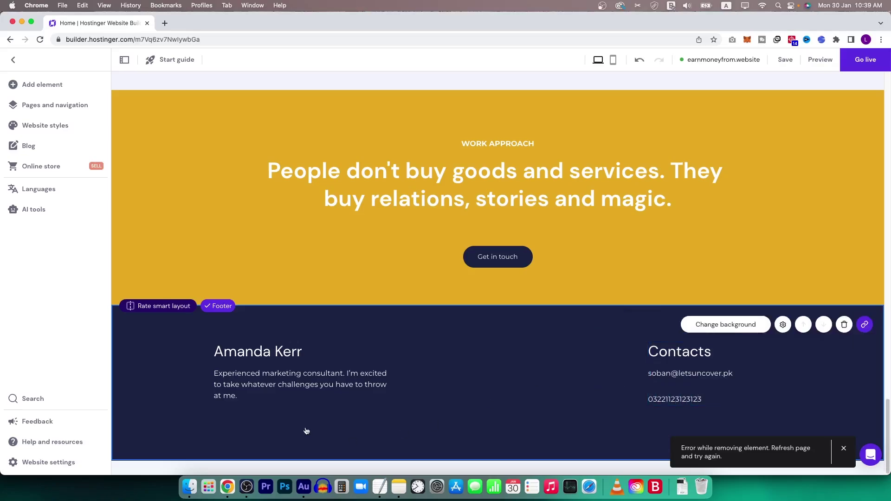
# Change the footer name to the owner's full name and set the bio paragraph to size 16.
pyautogui.click(263, 399)
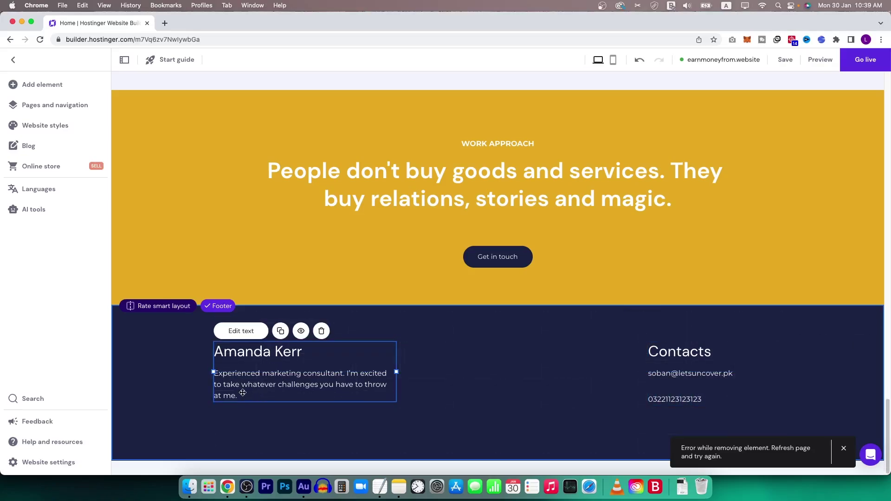
pyautogui.tripleClick(270, 352)
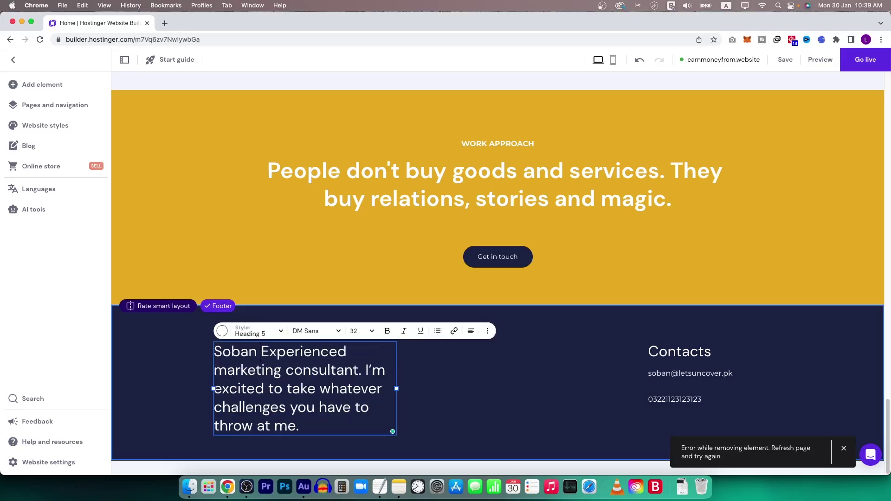
pyautogui.doubleClick(349, 429)
pyautogui.moveTo(376, 433); pyautogui.dragTo(214, 372)
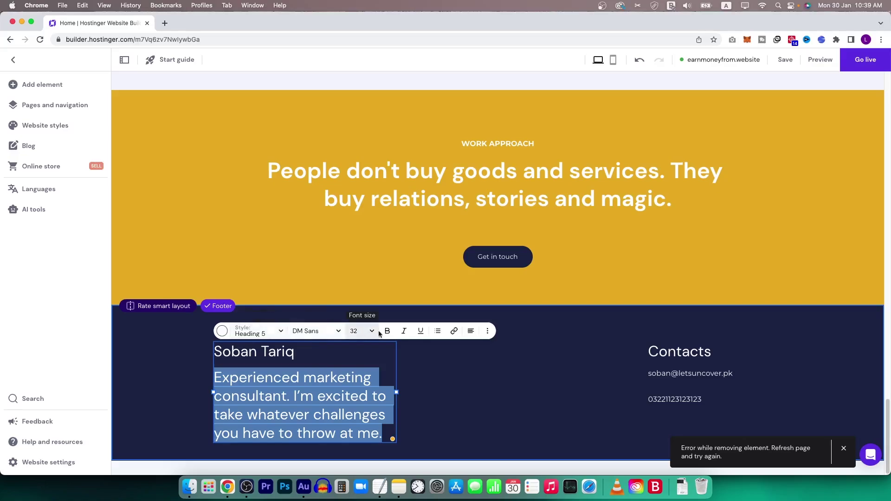
pyautogui.click(365, 331)
pyautogui.click(354, 365)
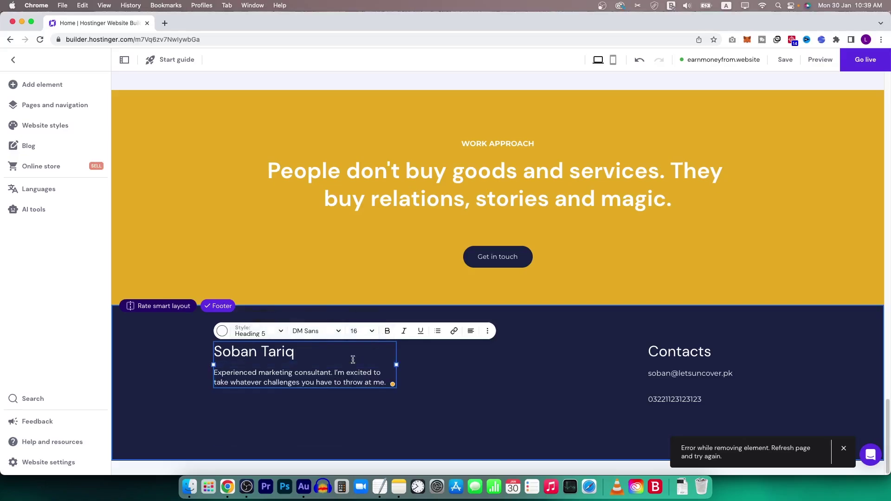
pyautogui.click(464, 397)
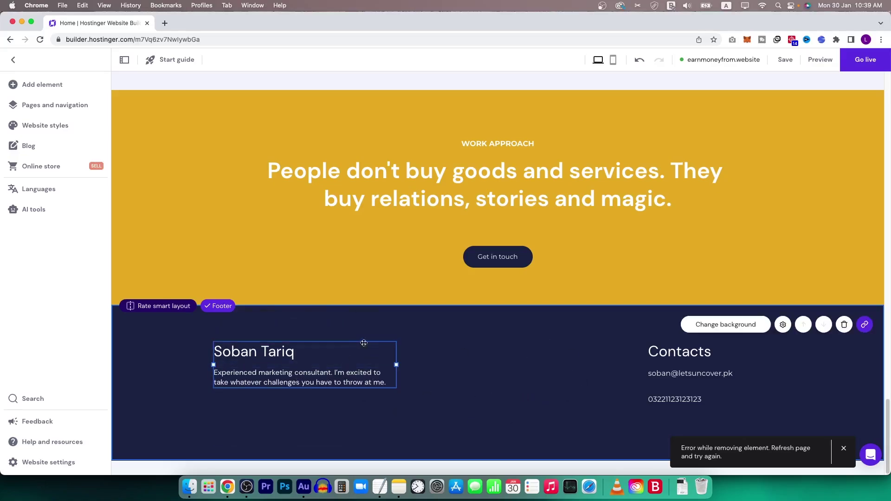
pyautogui.scroll(2, 374, 399)
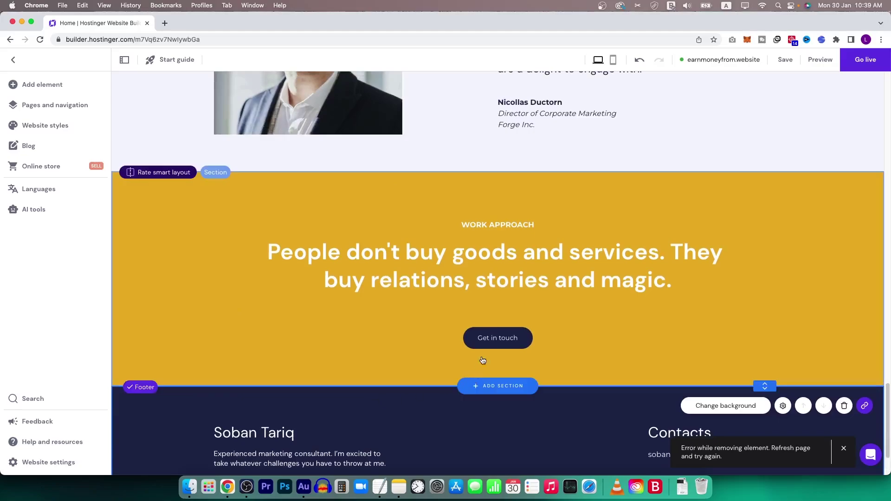
# On the Contact page, enter the owner's e-mail as the form's notification address.
pyautogui.click(459, 342)
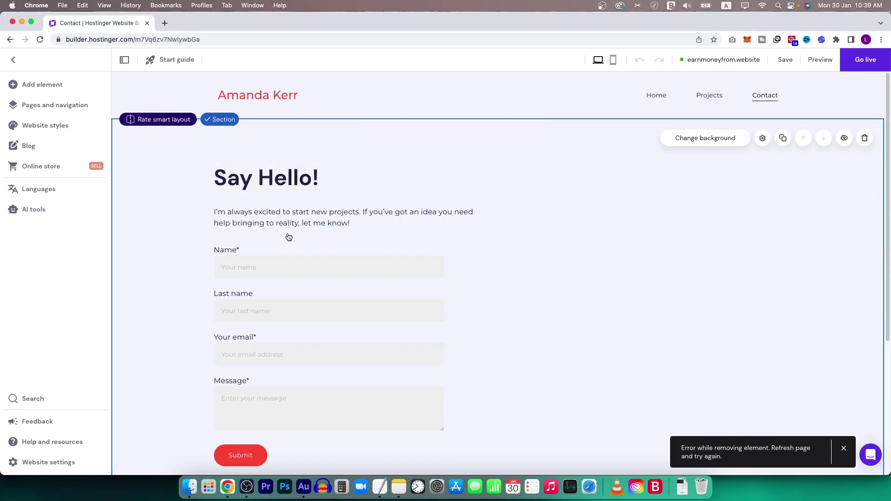
pyautogui.scroll(-4, 312, 283)
pyautogui.click(355, 206)
pyautogui.scroll(4, 336, 227)
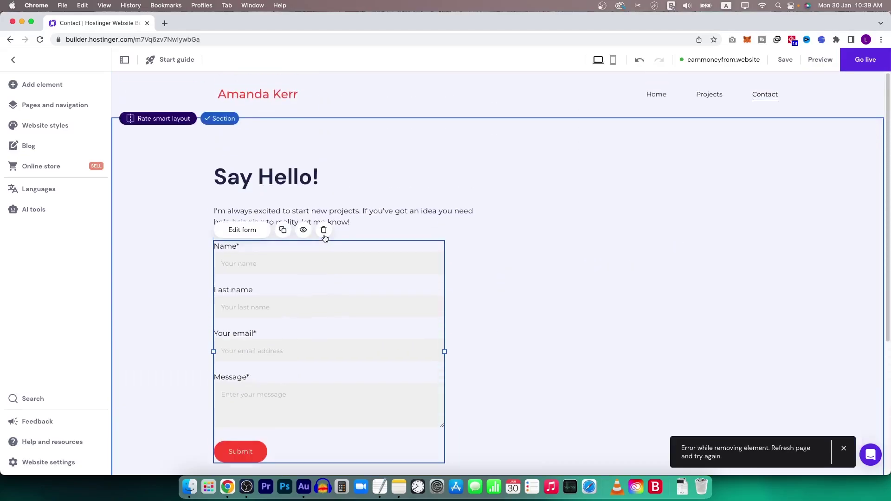
pyautogui.click(242, 240)
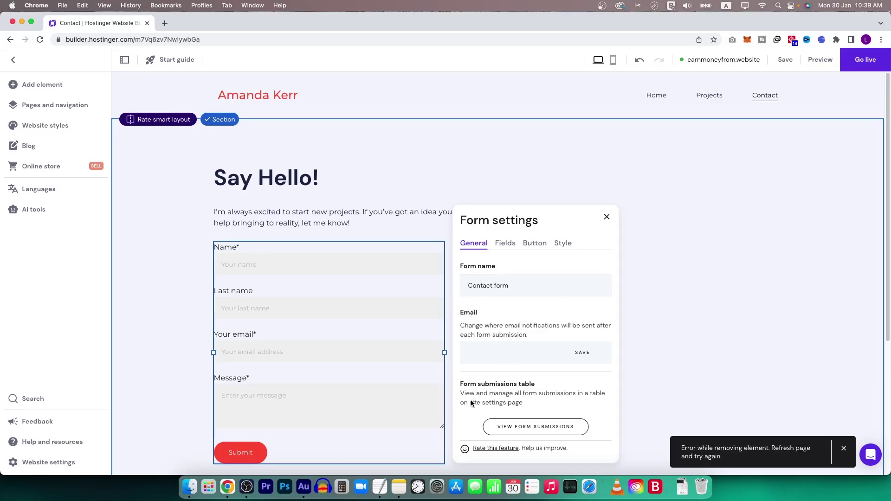
pyautogui.click(529, 349)
pyautogui.click(567, 351)
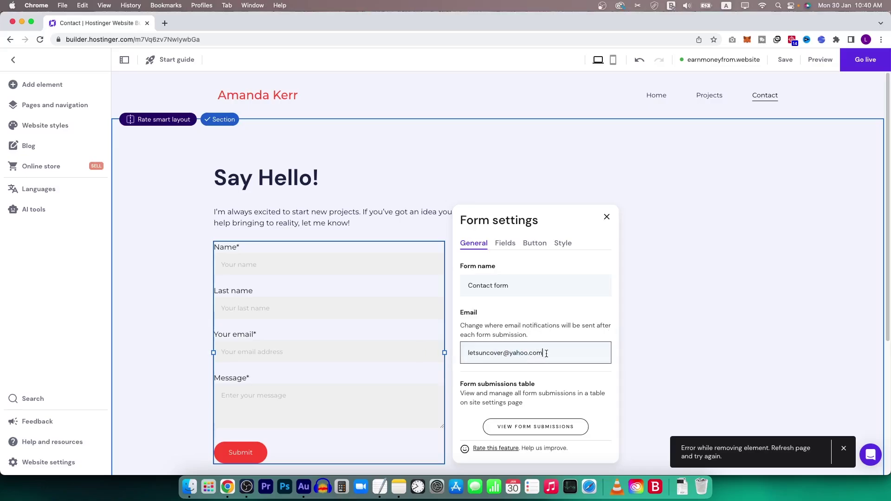
pyautogui.moveTo(547, 354); pyautogui.dragTo(460, 354)
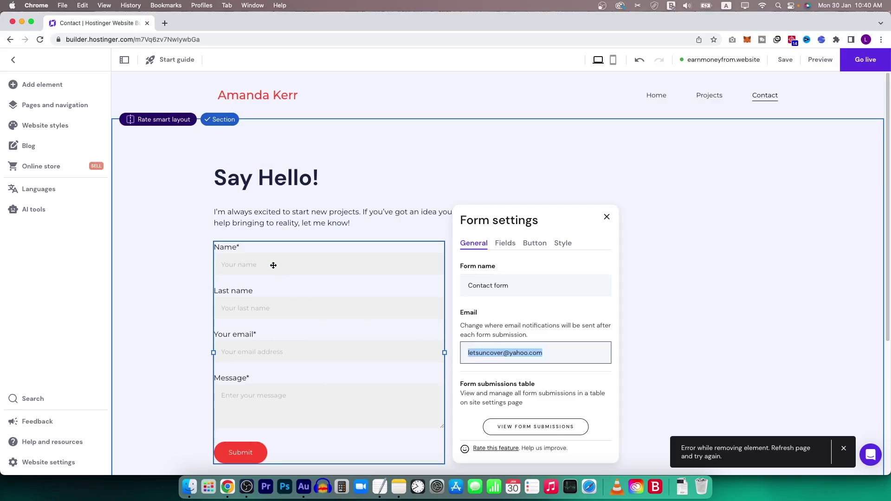
# Review the contact form's field list without adding fields, and close the form settings.
pyautogui.click(506, 243)
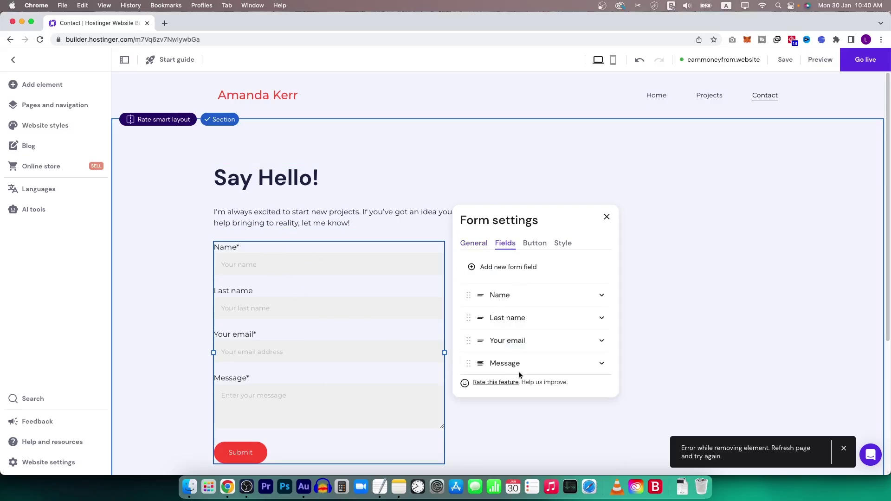
pyautogui.click(500, 269)
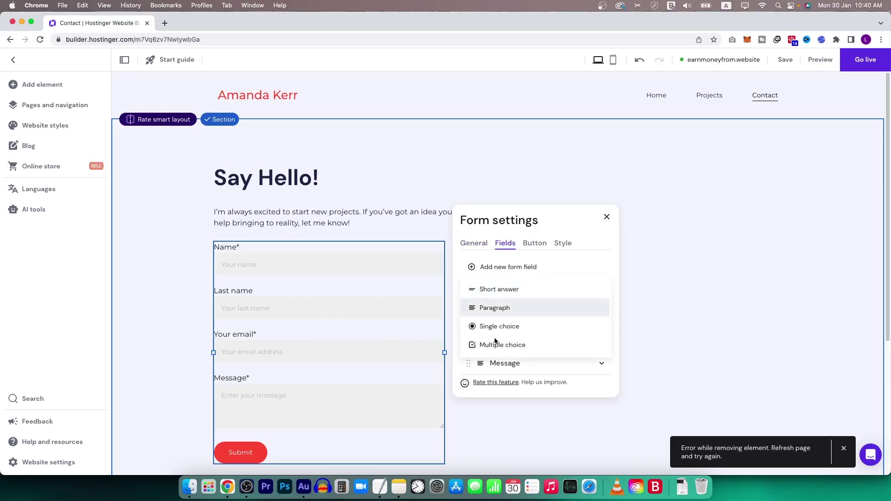
pyautogui.click(567, 265)
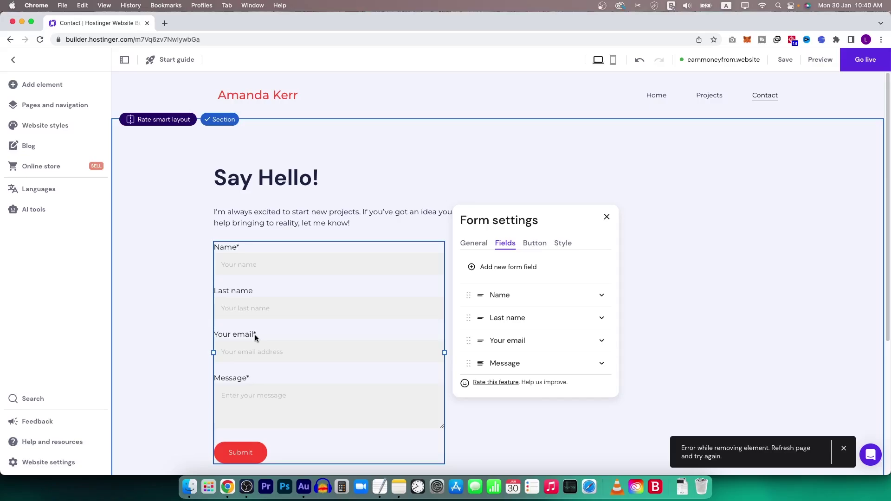
pyautogui.scroll(-1, 258, 395)
pyautogui.click(243, 223)
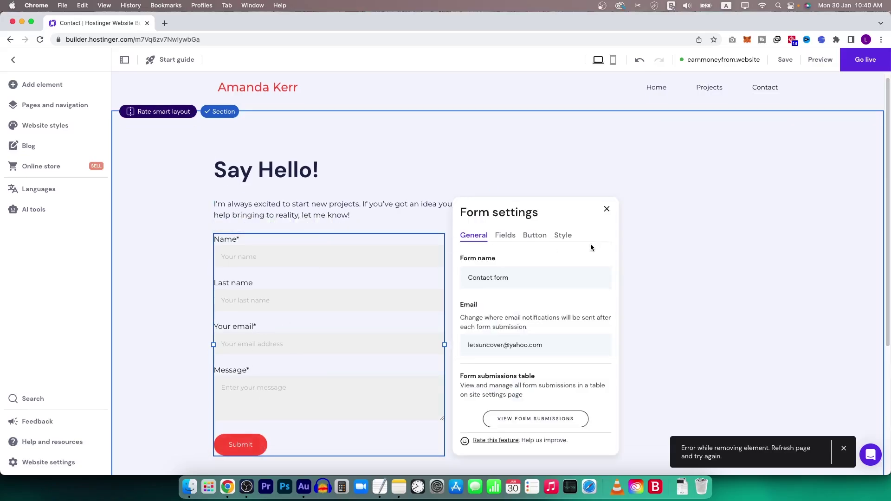
pyautogui.click(596, 136)
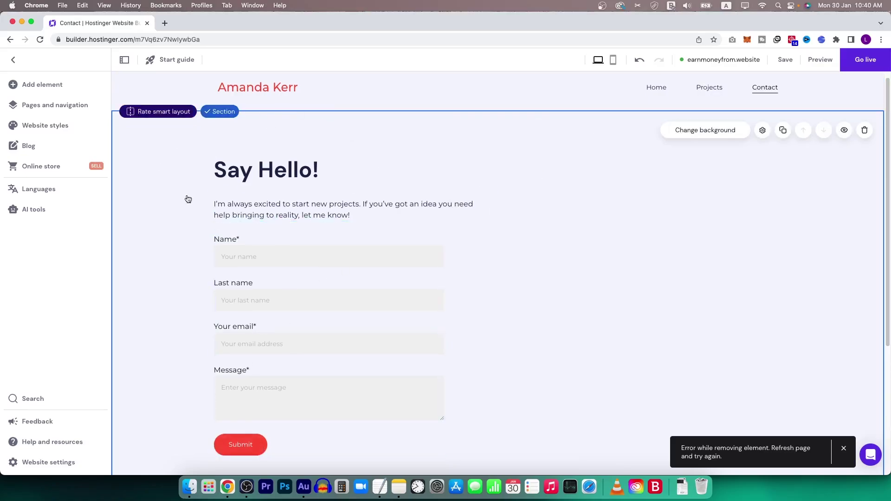
# Return to the Home page and publish the earnmoneyfrom.website site.
pyautogui.scroll(1, 416, 319)
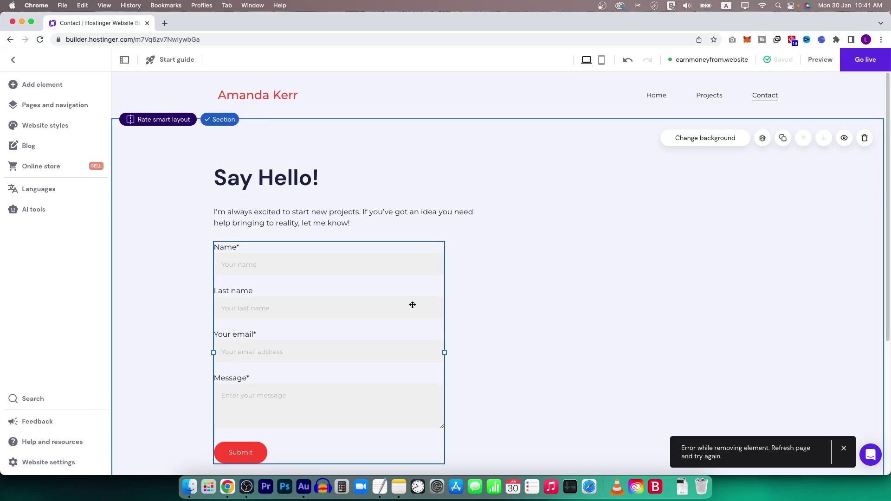
pyautogui.click(656, 94)
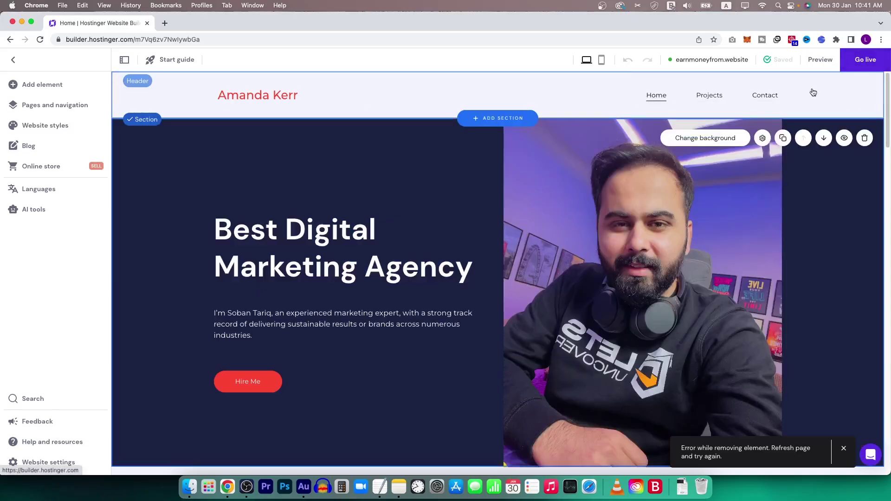
pyautogui.click(865, 60)
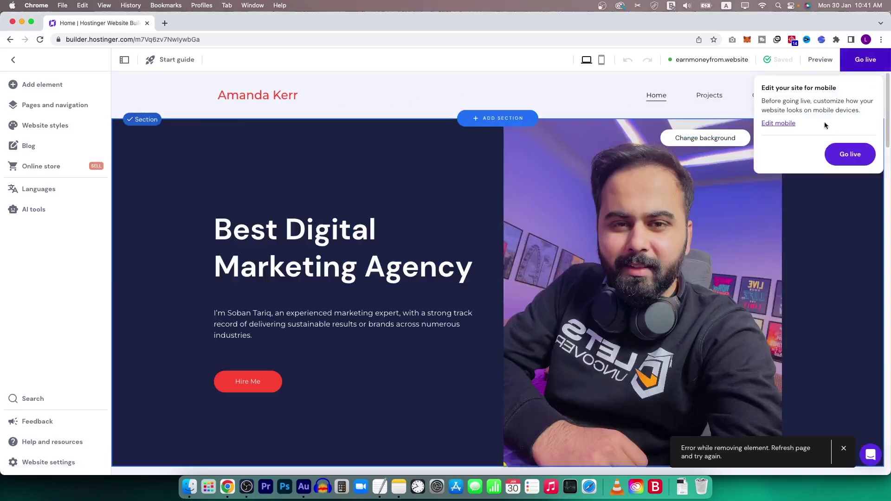
pyautogui.click(851, 155)
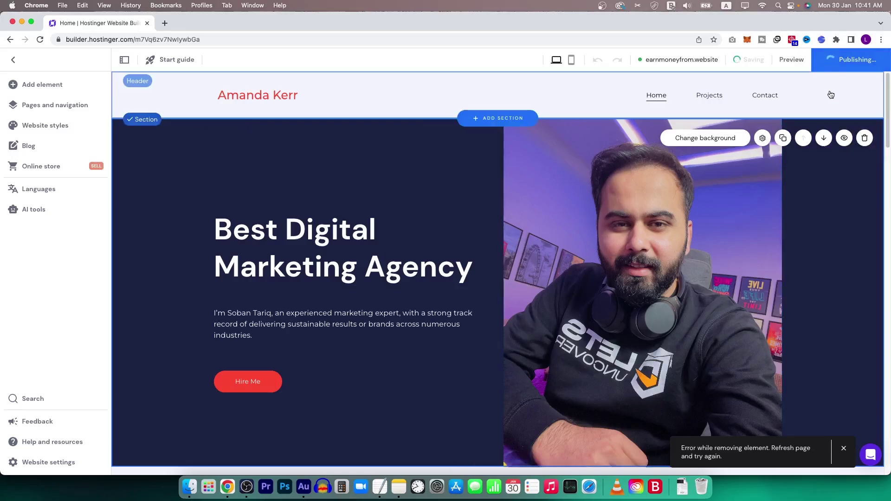